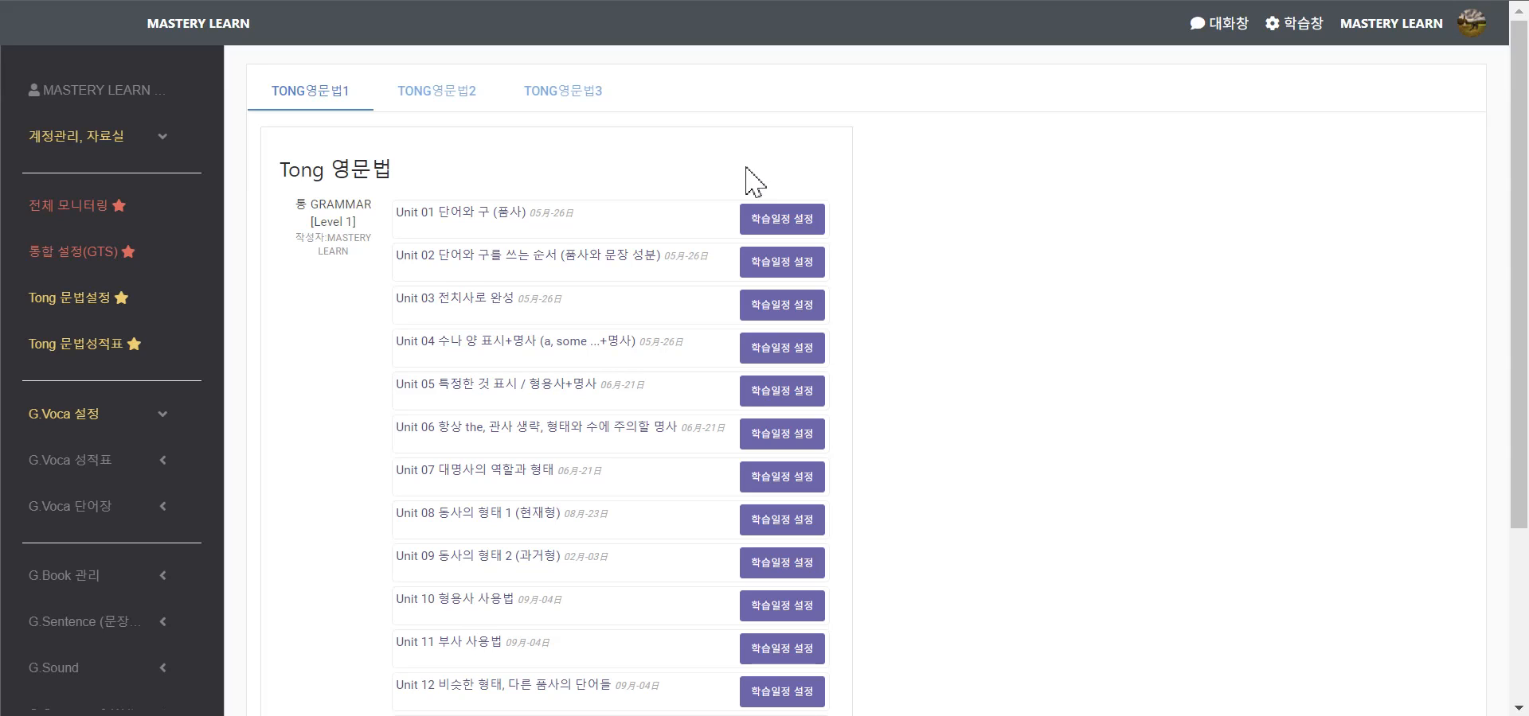
Open the study schedule settings for Unit 01 단어와 구 (품사) and select the whole (TONG) class as target students
{"action": "left_click", "coordinate": [771, 224]}
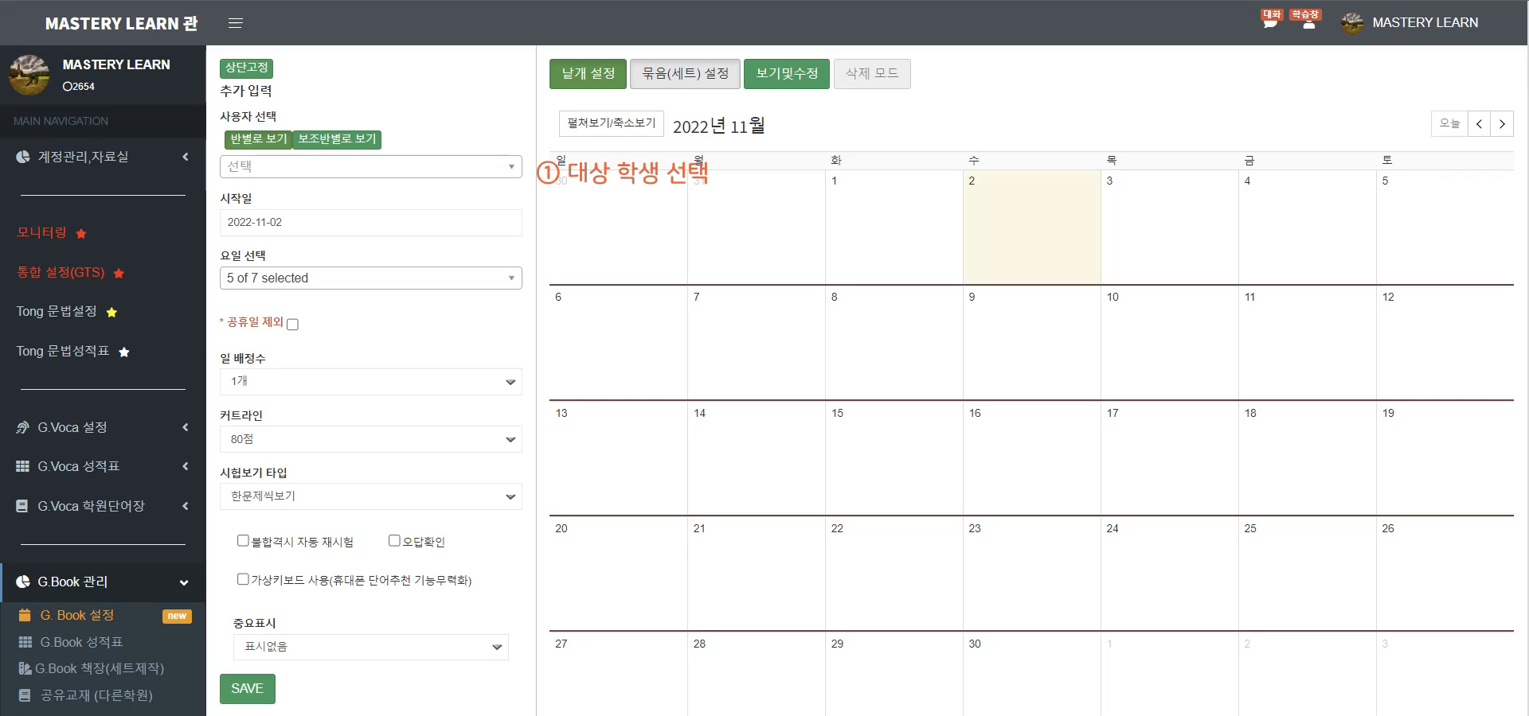
{"action": "left_click", "coordinate": [510, 168]}
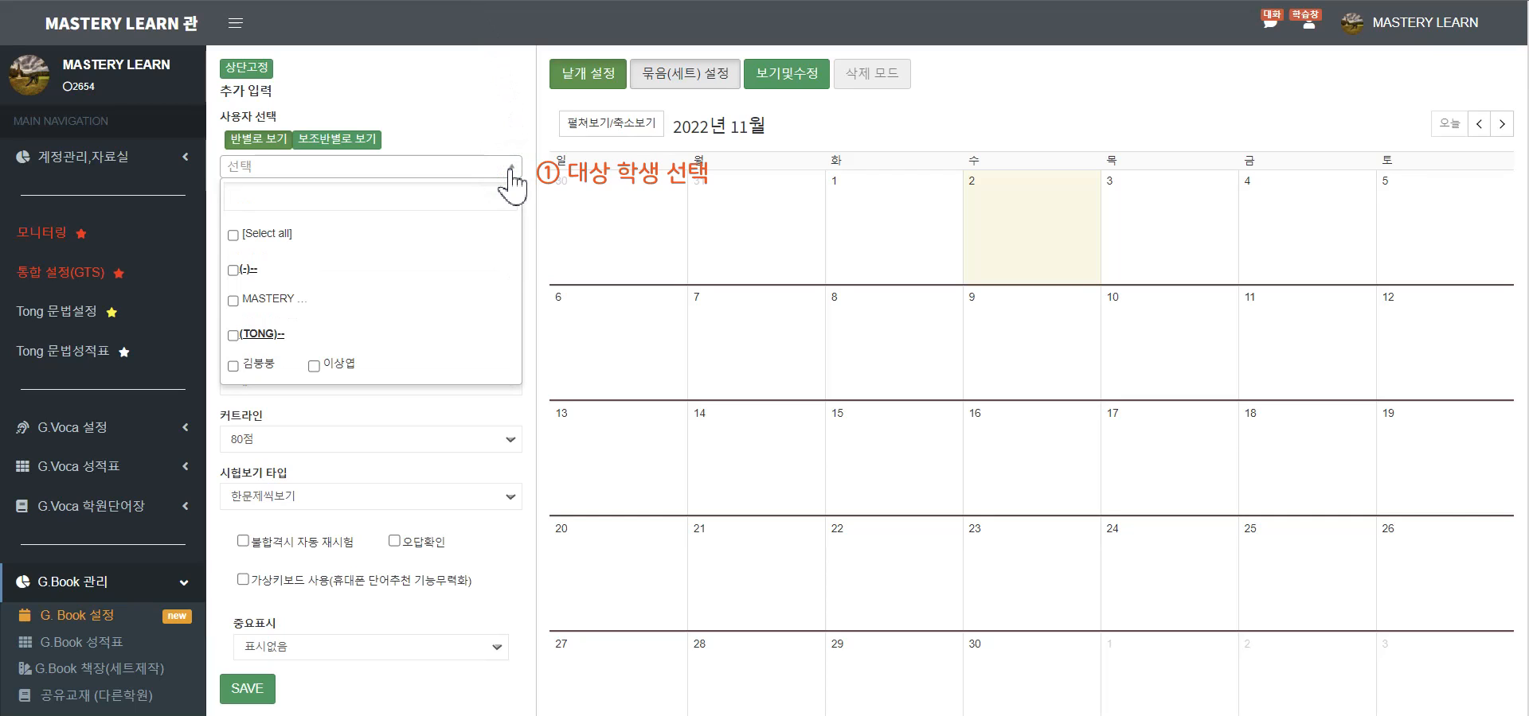
{"action": "left_click", "coordinate": [232, 335]}
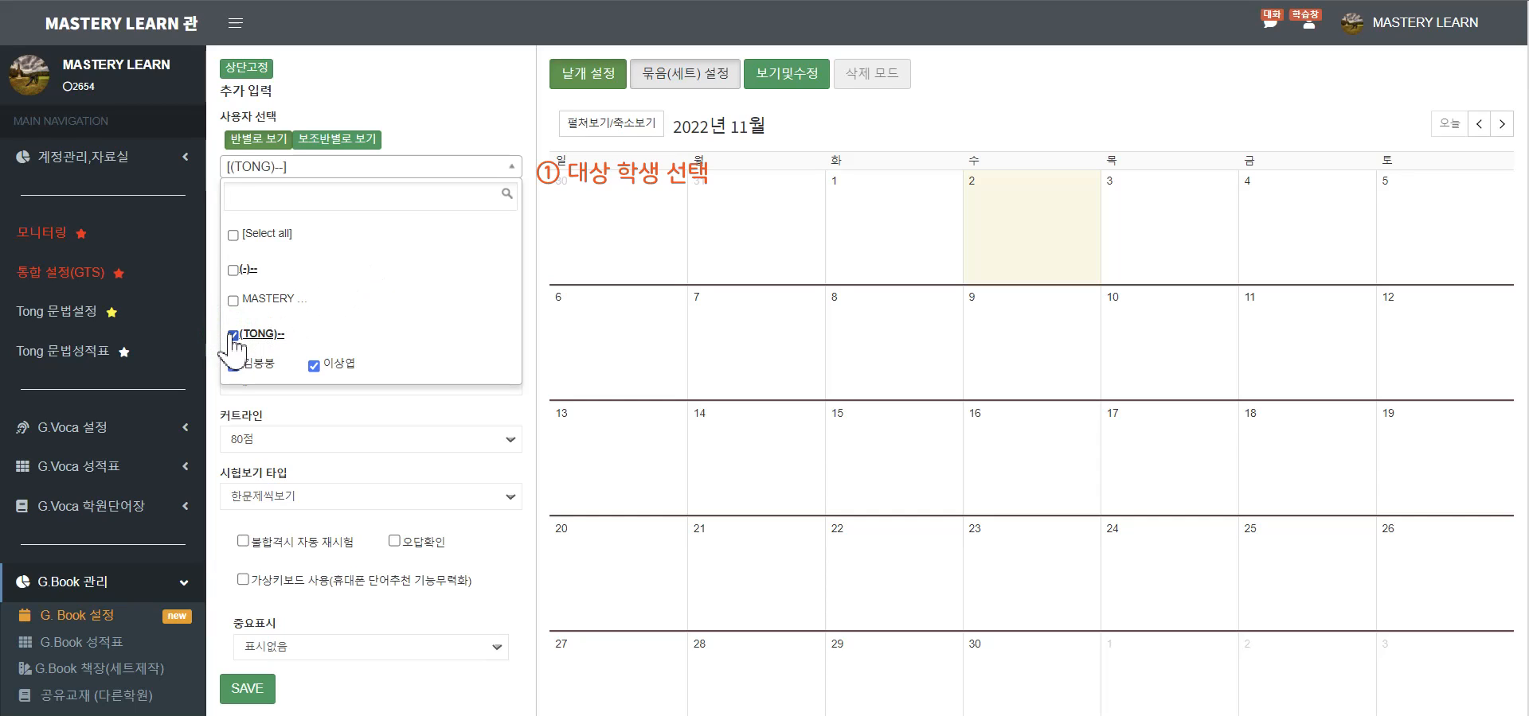
{"action": "left_click", "coordinate": [231, 335]}
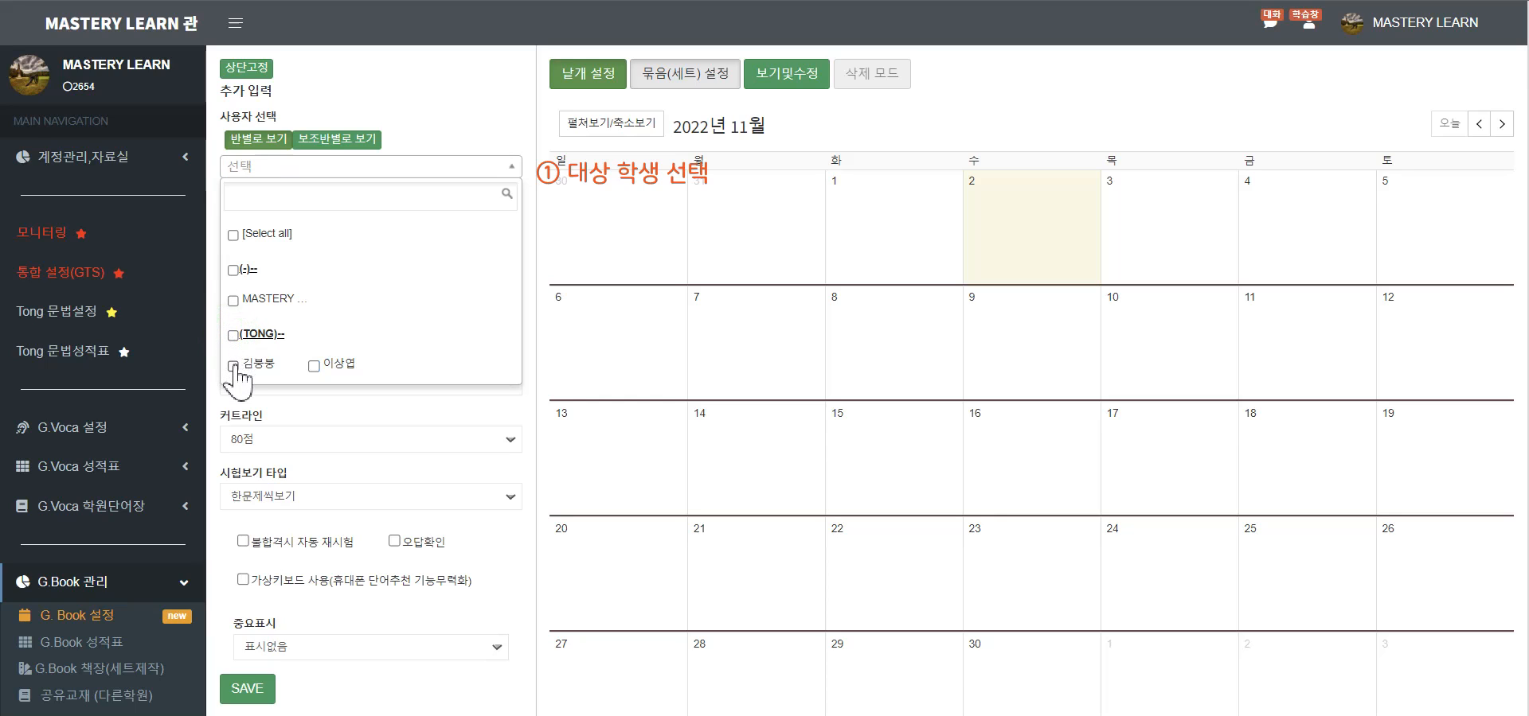
{"action": "left_click", "coordinate": [233, 366]}
{"action": "left_click", "coordinate": [232, 335]}
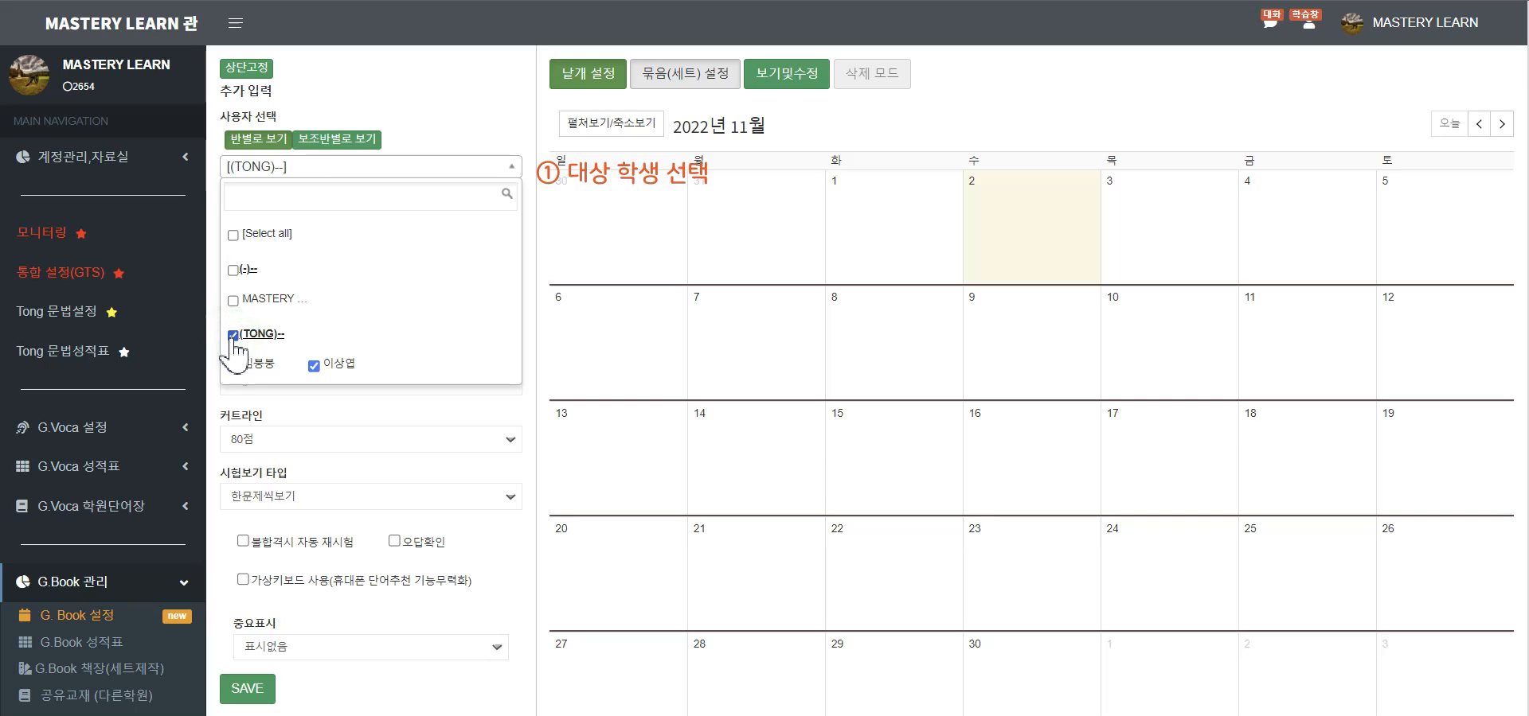
{"action": "left_click", "coordinate": [467, 125]}
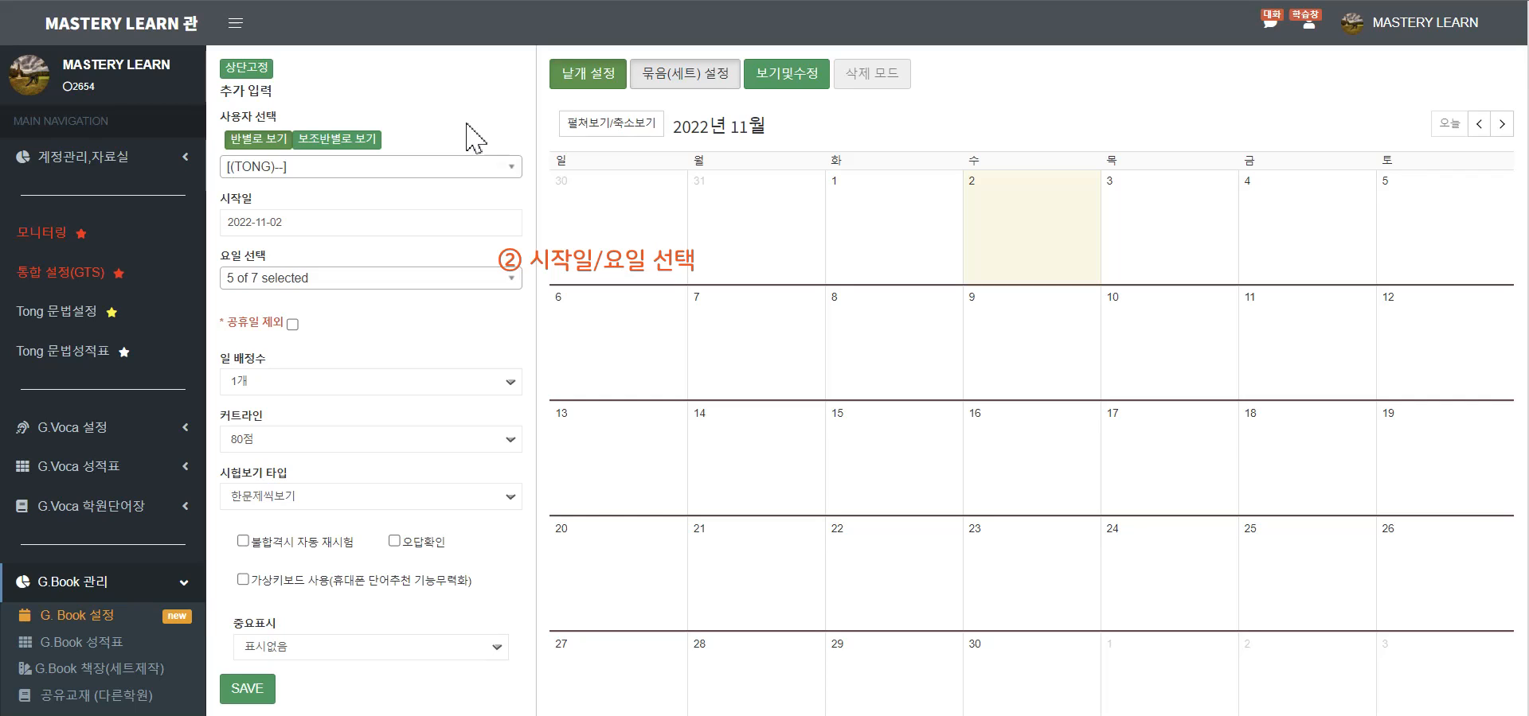
Set the start date to 2022-11-02 and limit the study days to Monday, Wednesday and Friday
{"action": "left_click", "coordinate": [464, 227]}
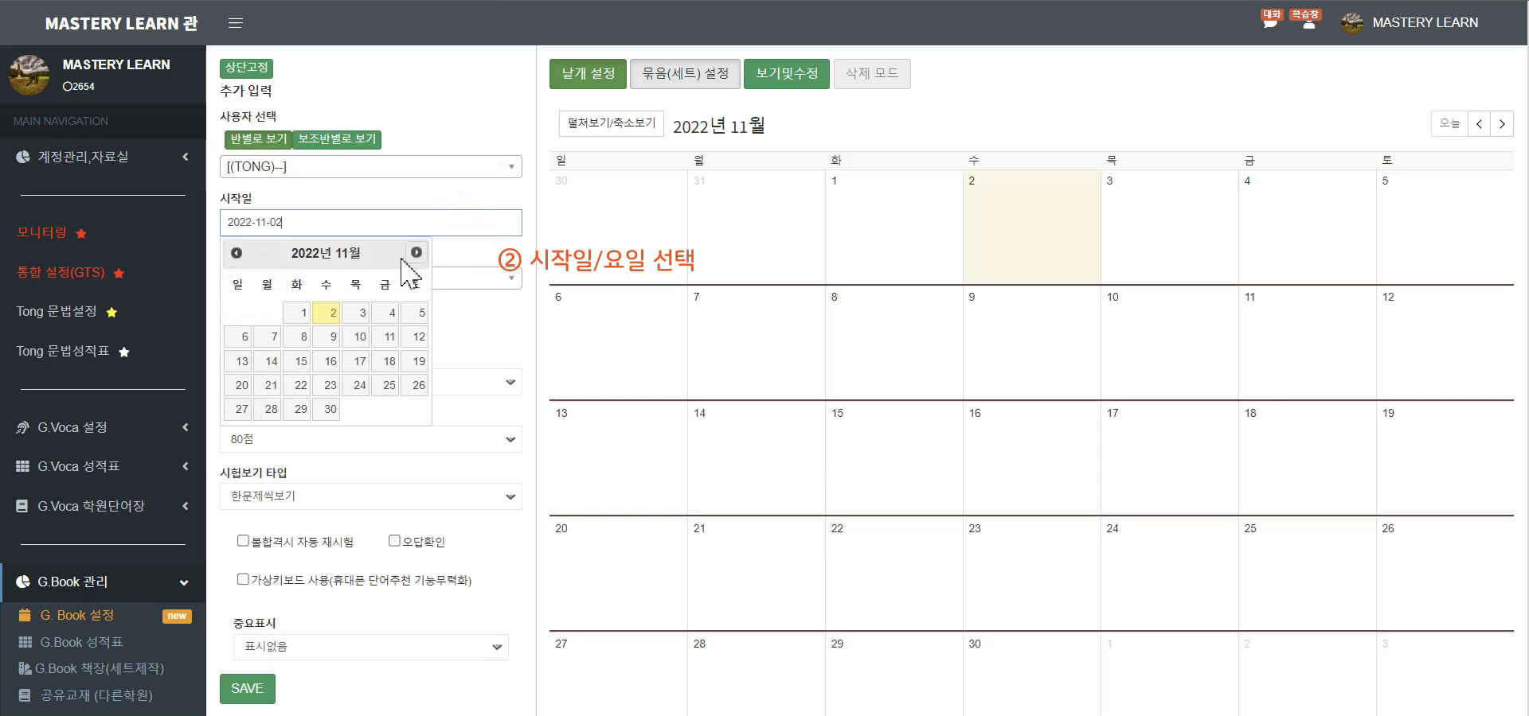
{"action": "left_click", "coordinate": [334, 313]}
{"action": "left_click", "coordinate": [408, 280]}
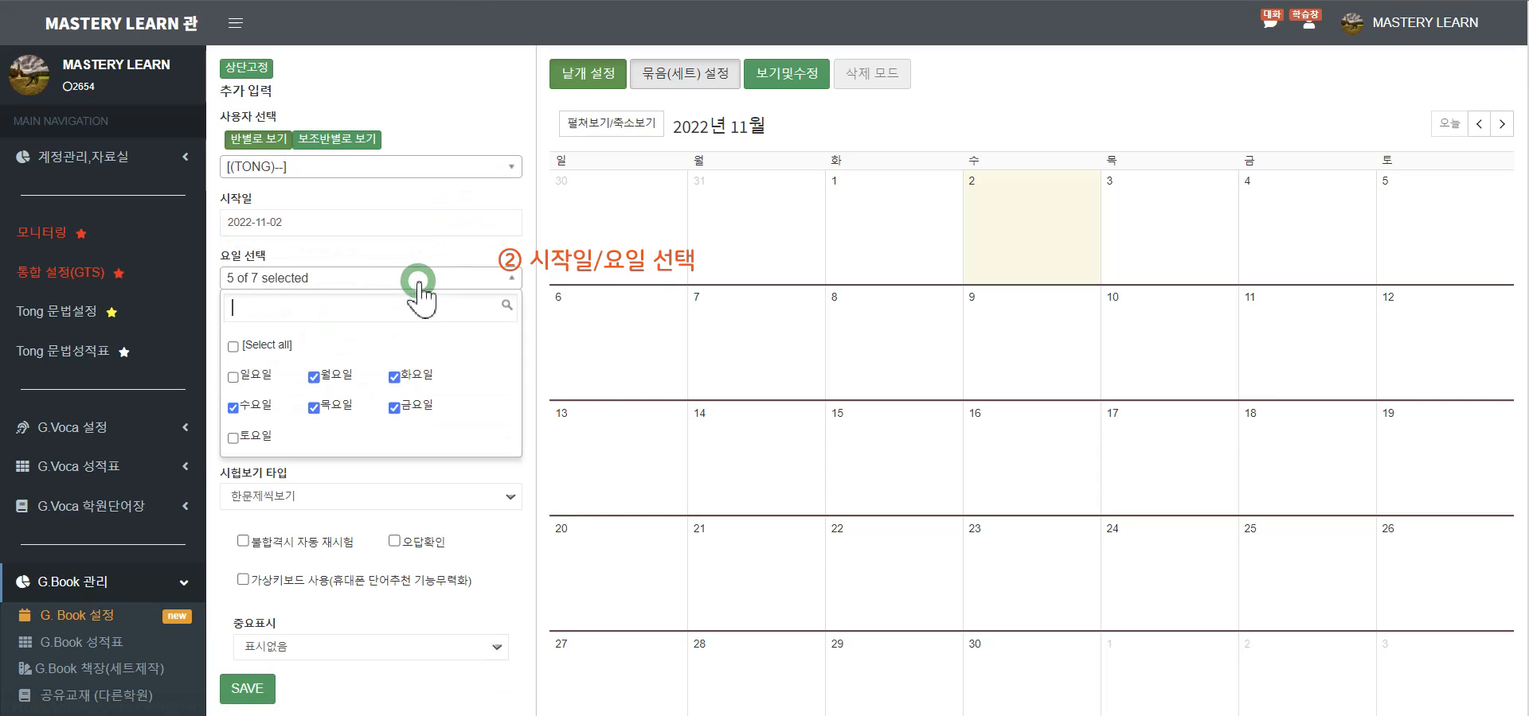
{"action": "left_click", "coordinate": [394, 377]}
{"action": "left_click", "coordinate": [313, 408]}
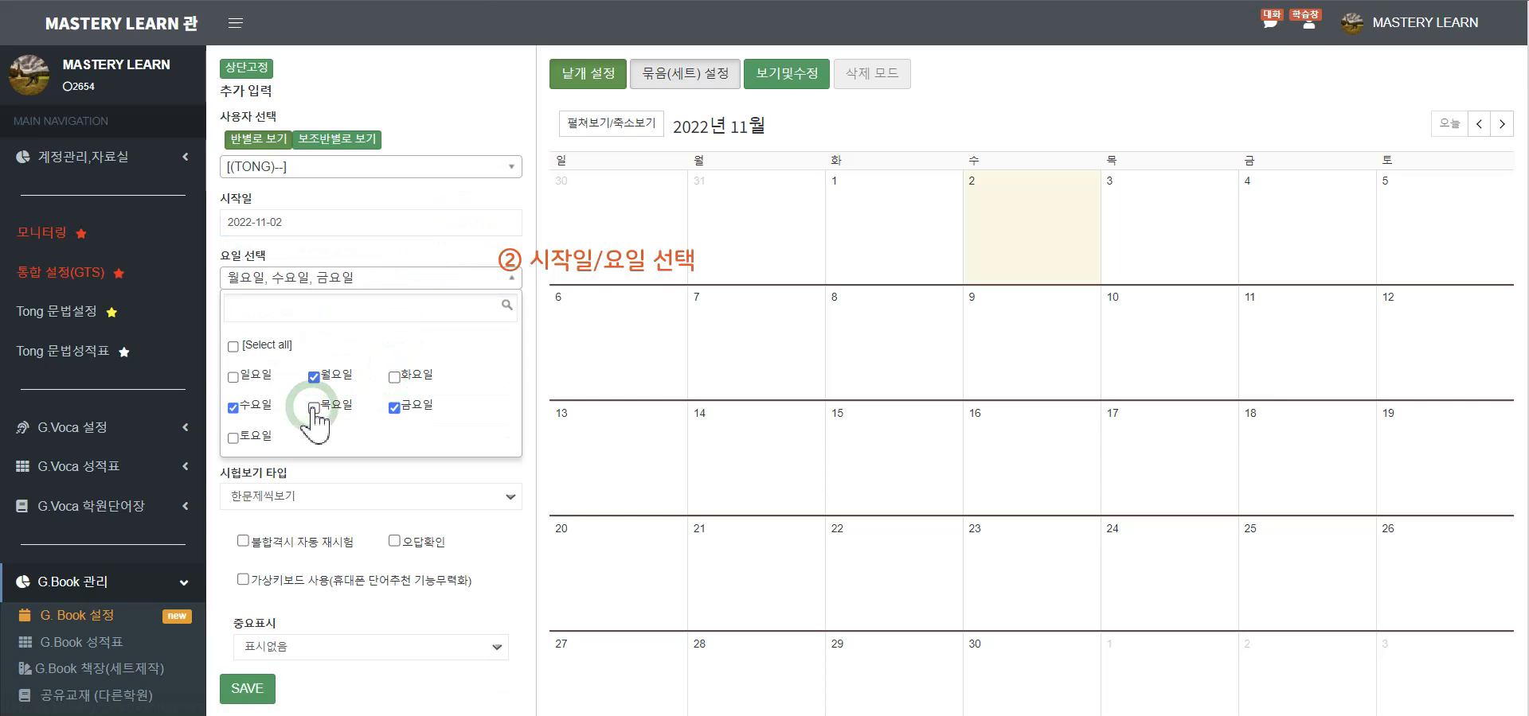
{"action": "left_click", "coordinate": [442, 258]}
Set the daily allocation to 2개 and the cutoff score to 85점
{"action": "scroll", "coordinate": [440, 255], "scroll_direction": "down", "scroll_amount": 3}
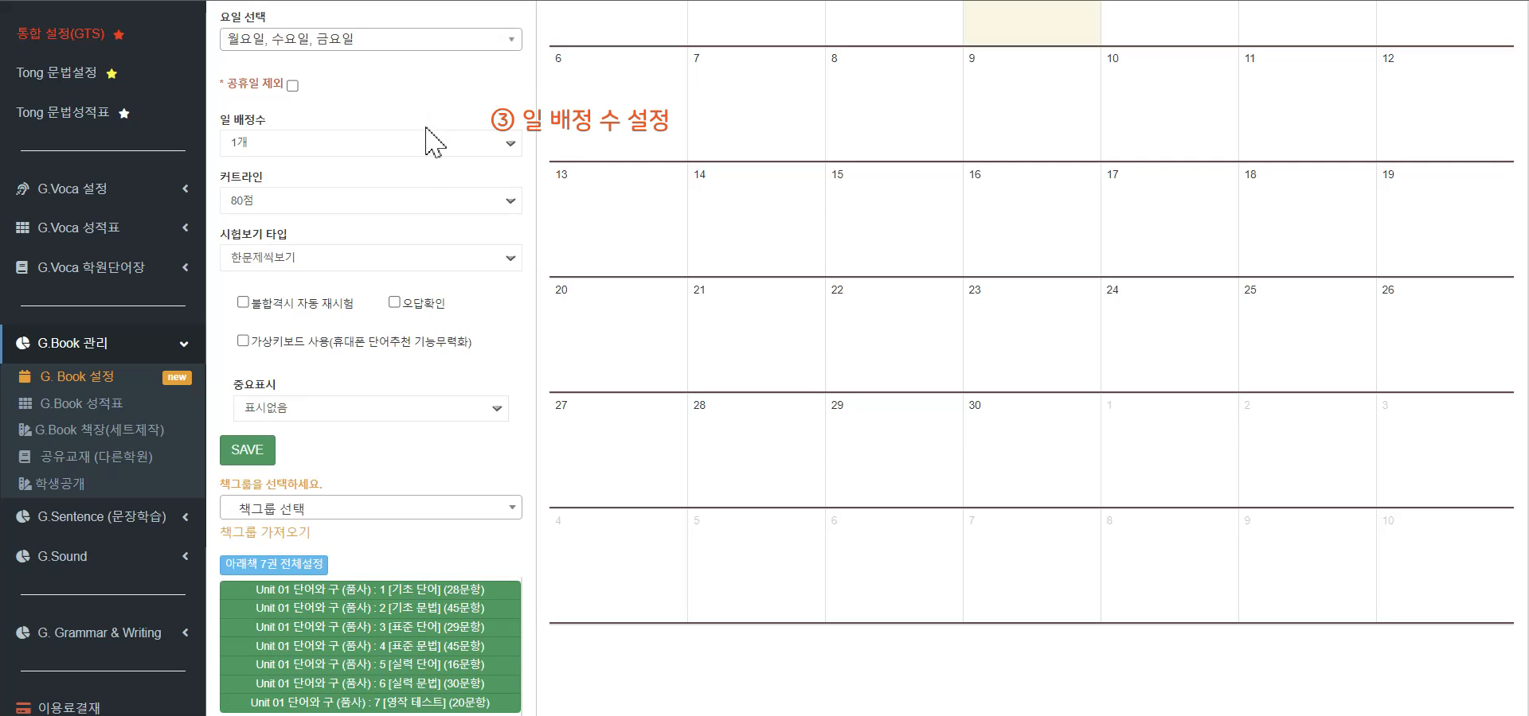
{"action": "left_click", "coordinate": [426, 143]}
{"action": "left_click", "coordinate": [434, 181]}
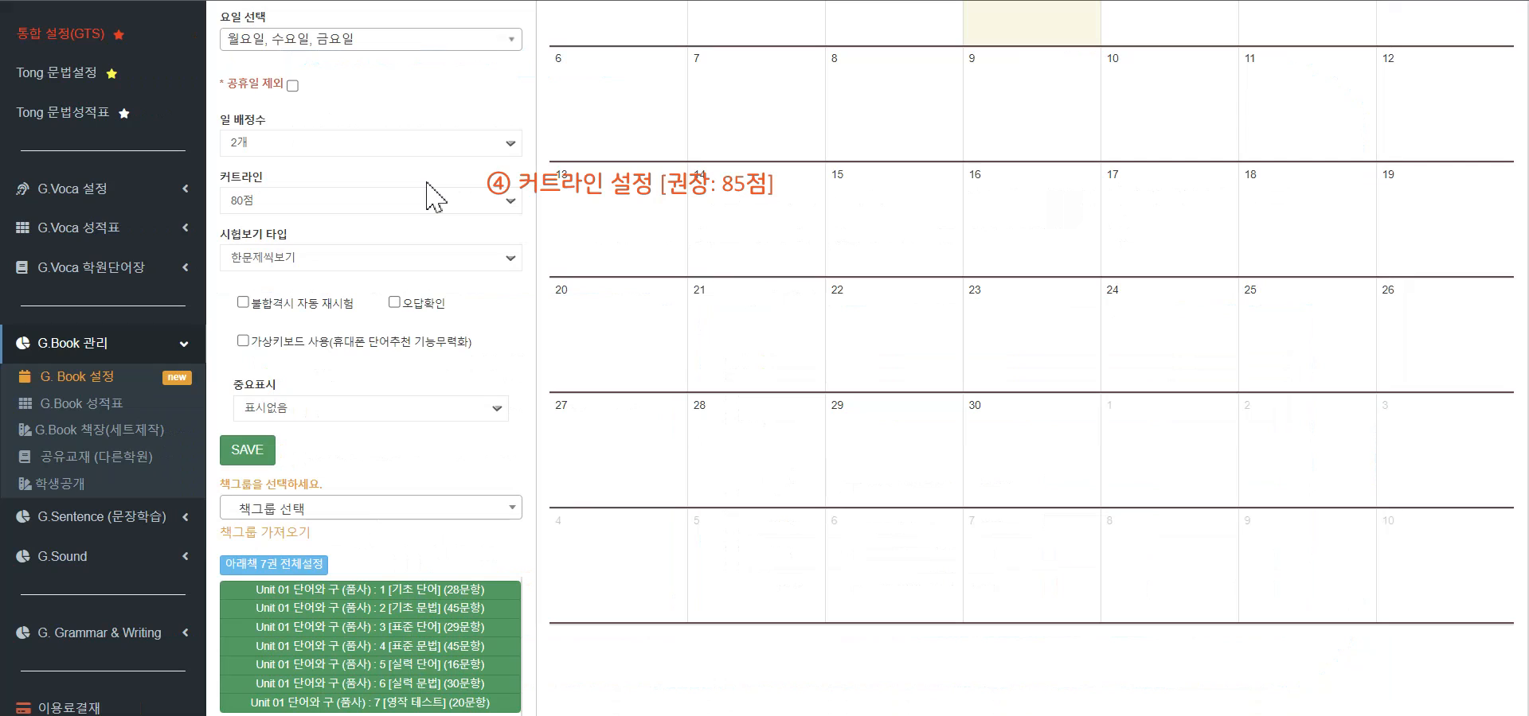
{"action": "left_click", "coordinate": [510, 200]}
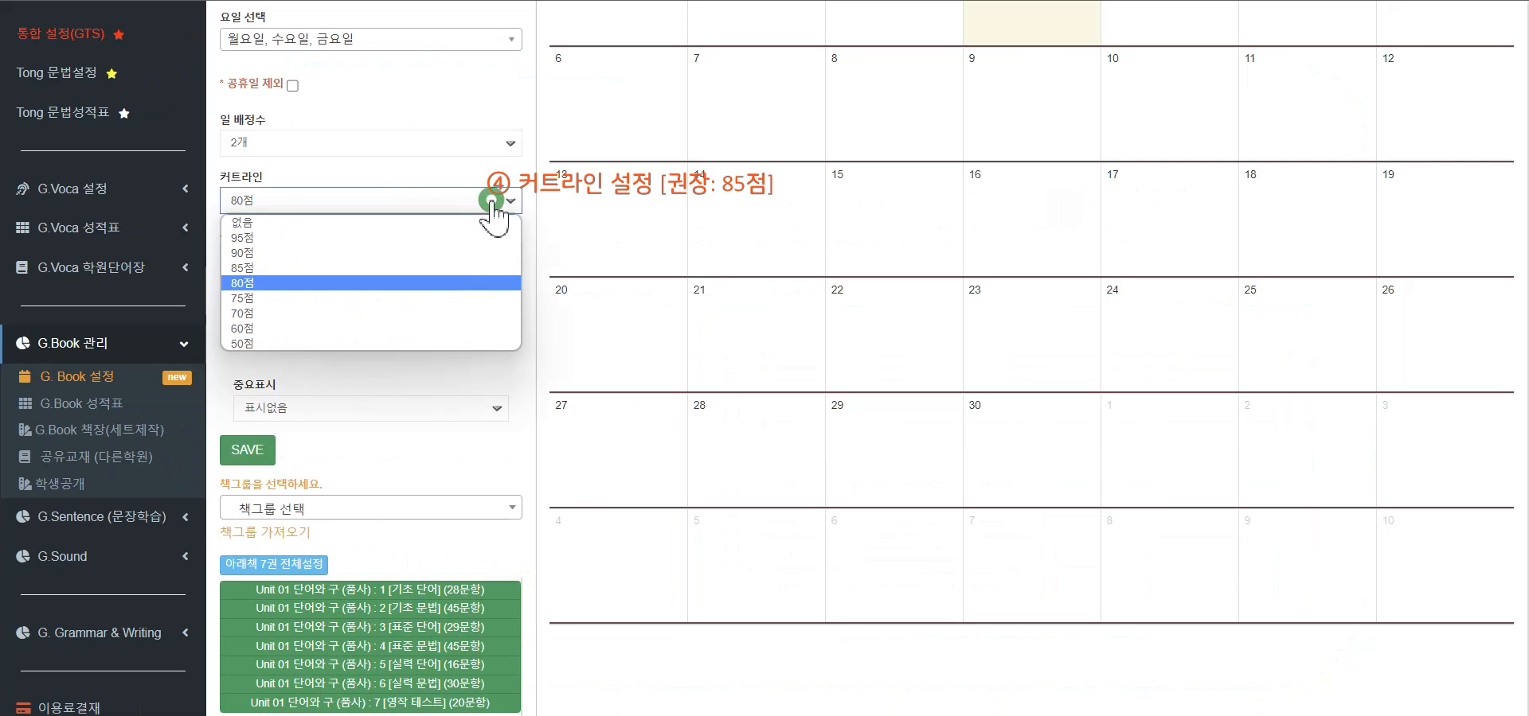
{"action": "left_click", "coordinate": [489, 268]}
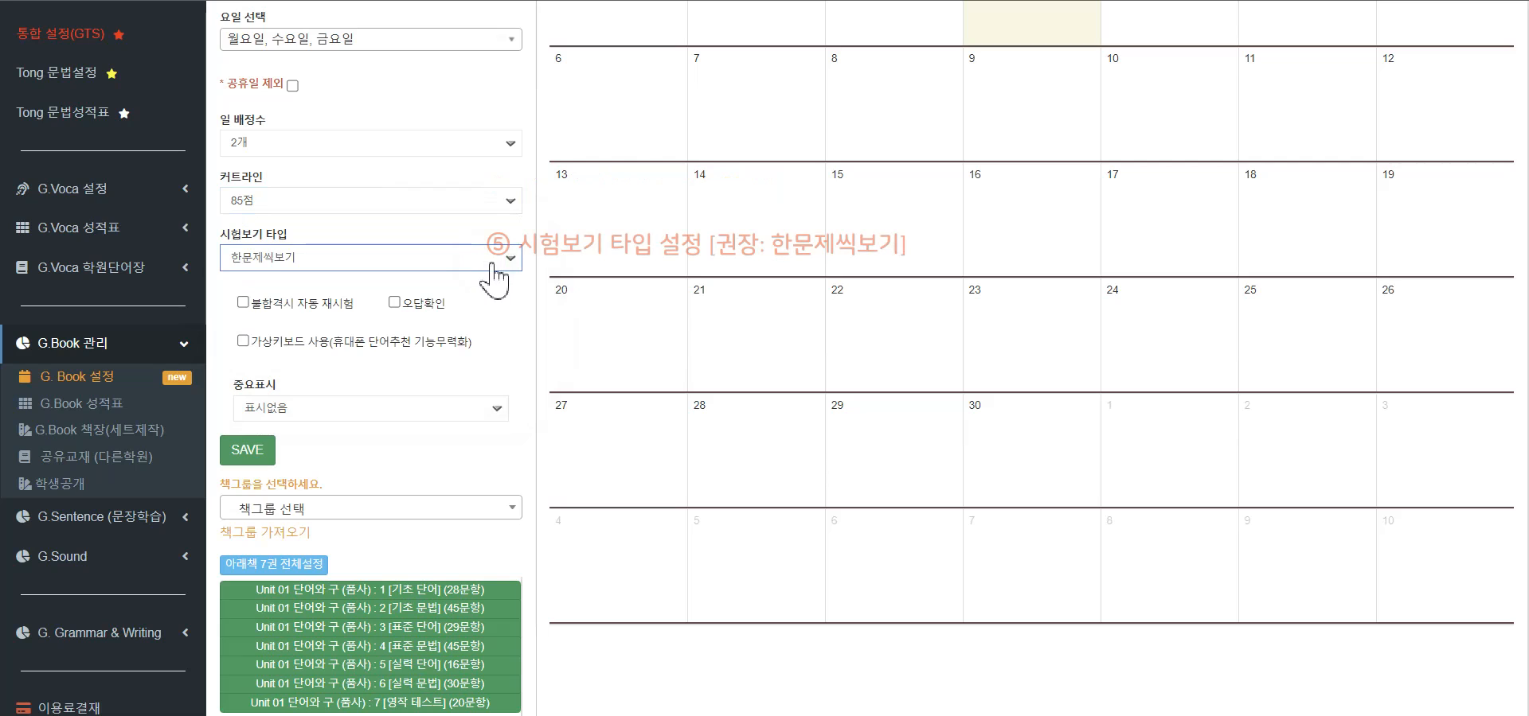
Set the test type to 한문제씩보기, with 오답확인 enabled and the importance mark at 표시없음
{"action": "left_click", "coordinate": [508, 261]}
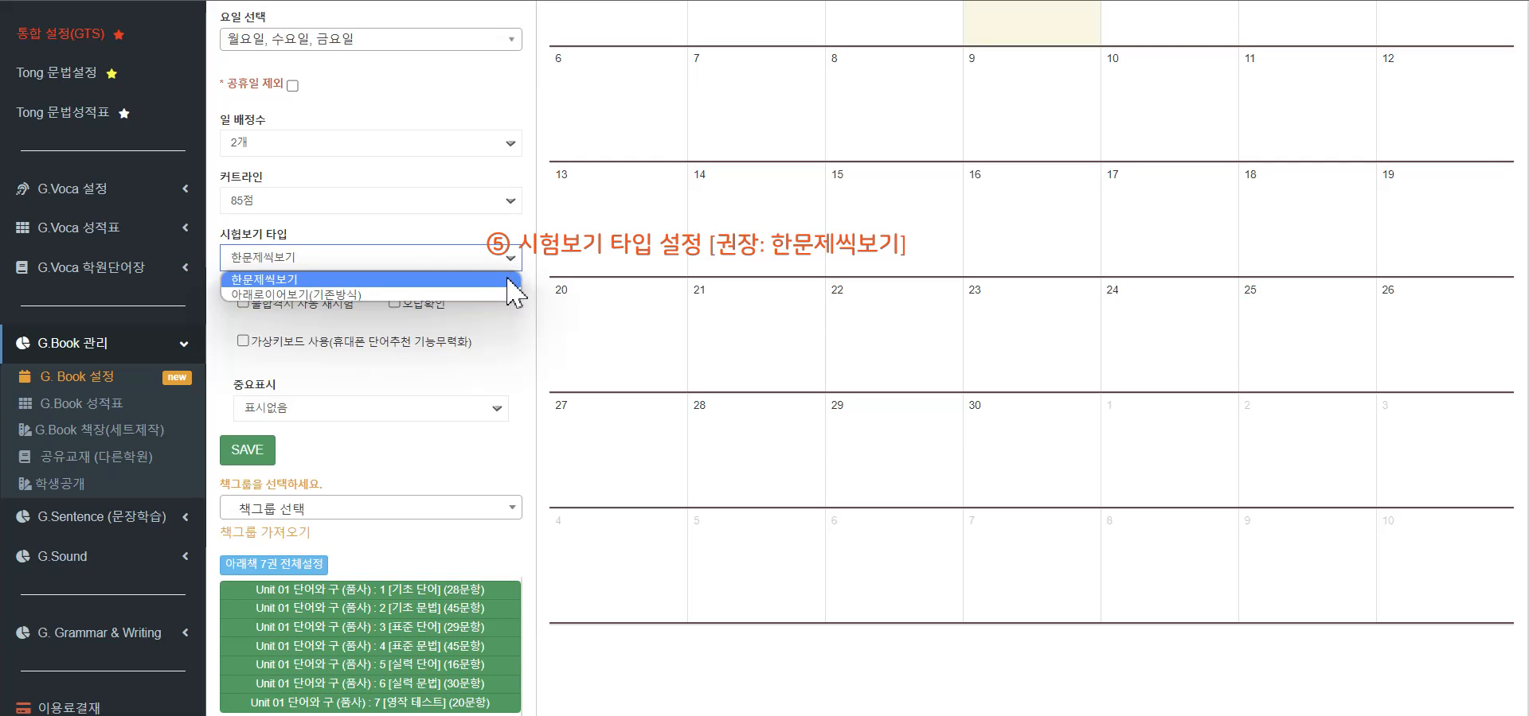
{"action": "left_click", "coordinate": [508, 279]}
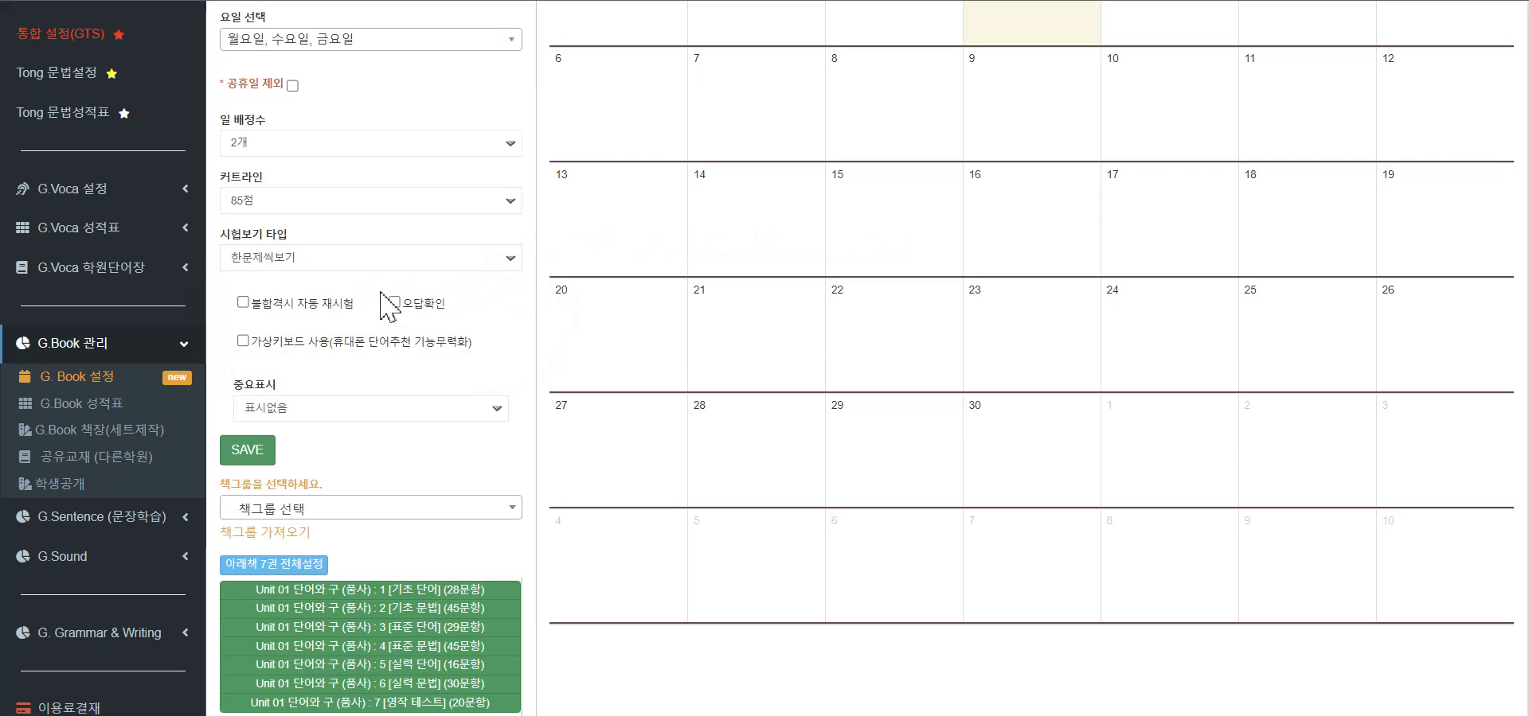
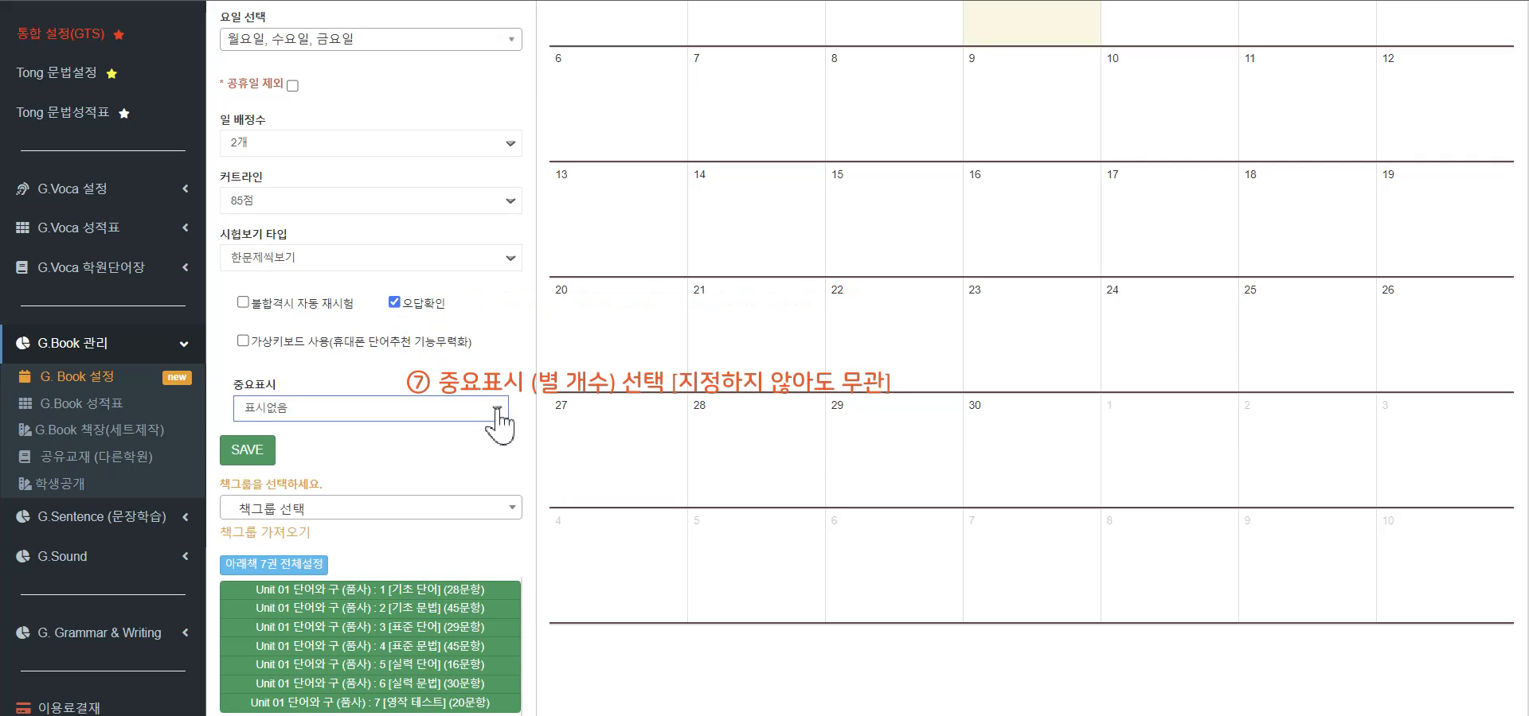
{"action": "left_click", "coordinate": [496, 408]}
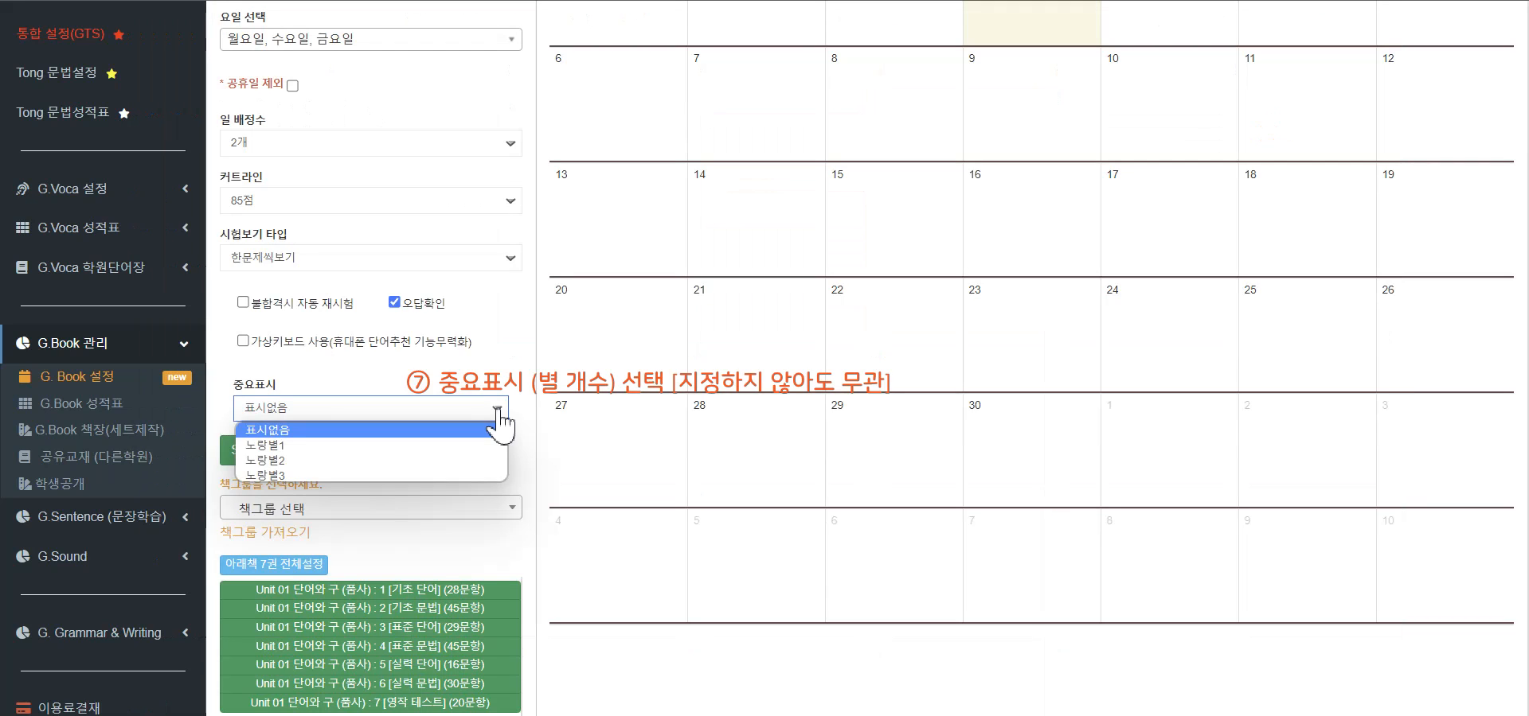
{"action": "left_click", "coordinate": [497, 407]}
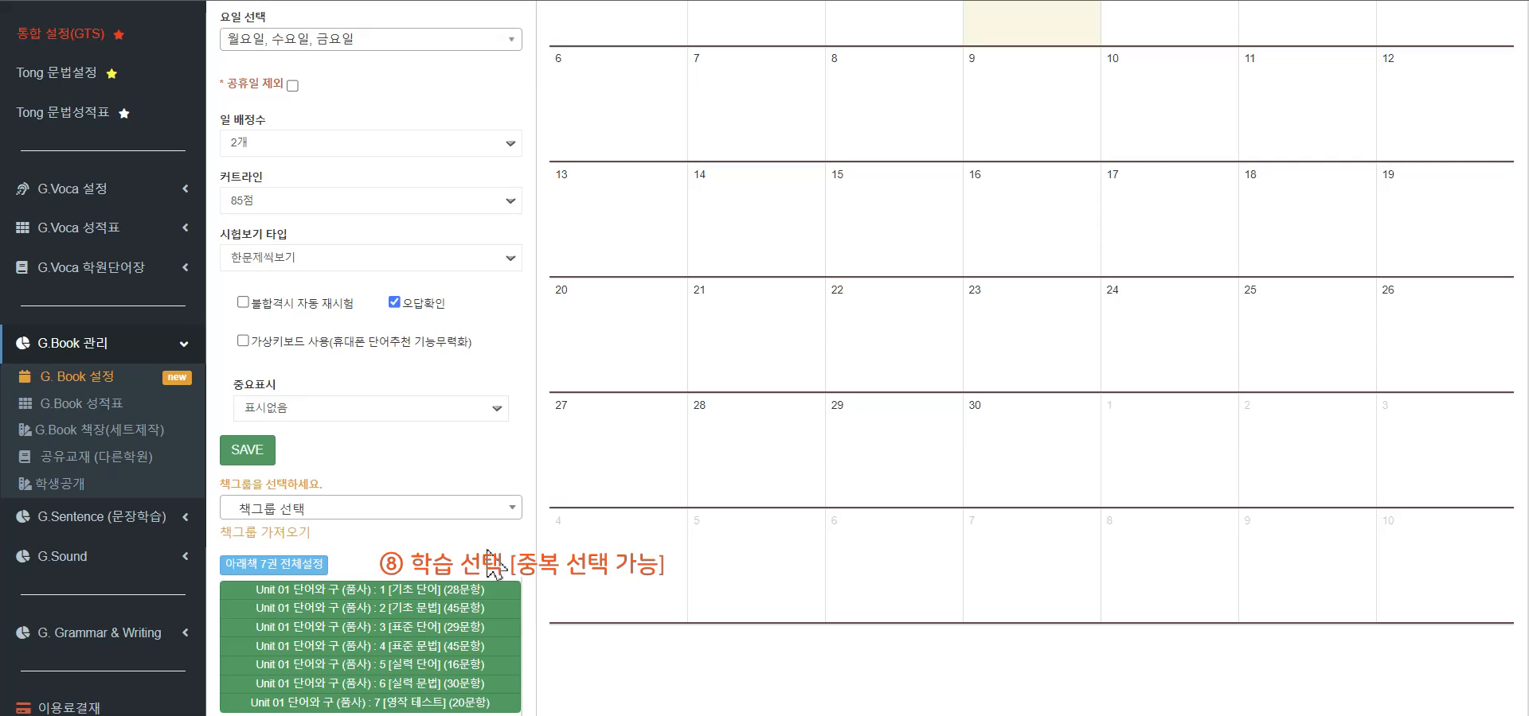
Add Unit 01 sets 2 기초 문법, 4 표준 문법, 5 실력 단어, 6 실력 문법 and 7 영작 테스트 to the calendar and save the schedule
{"action": "left_click", "coordinate": [470, 609]}
{"action": "left_click", "coordinate": [468, 647]}
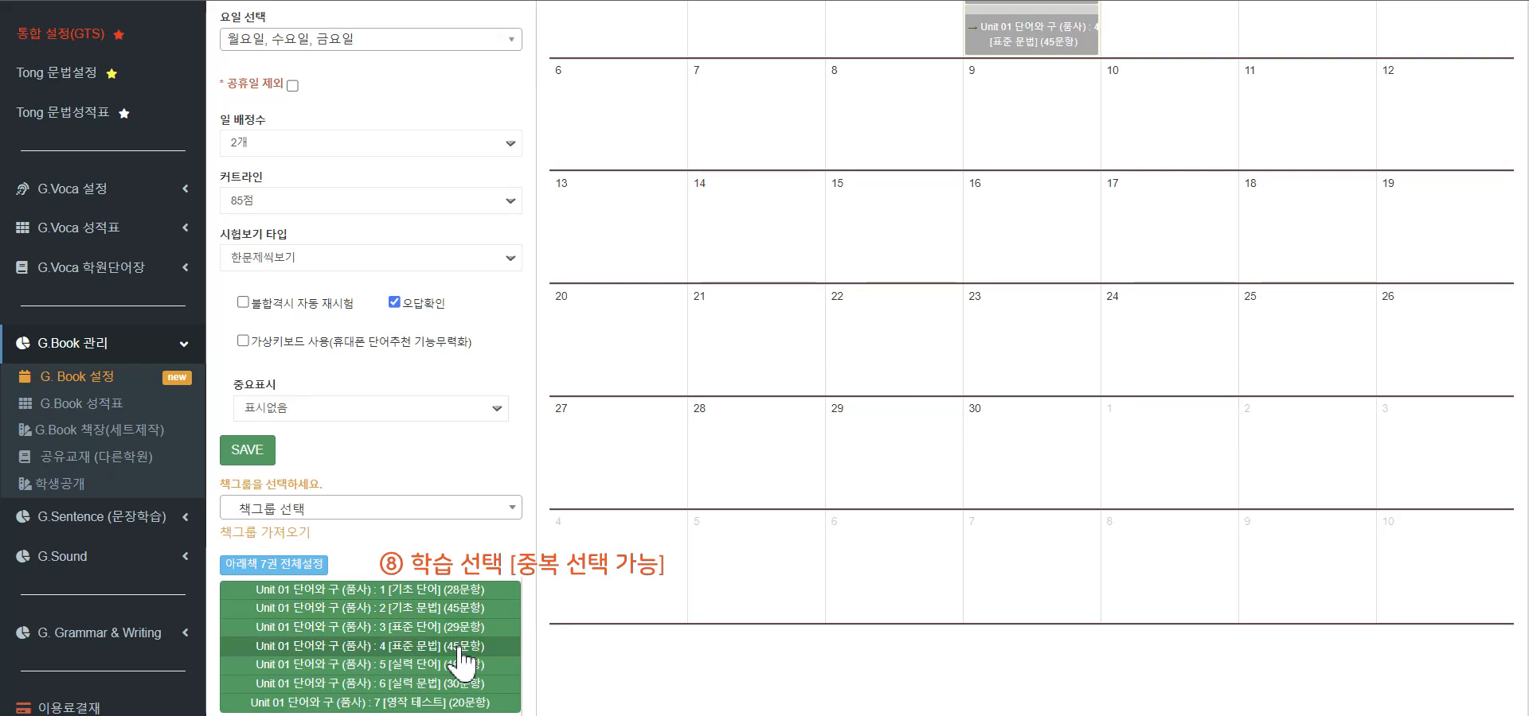
{"action": "left_click", "coordinate": [461, 666]}
{"action": "left_click", "coordinate": [458, 683]}
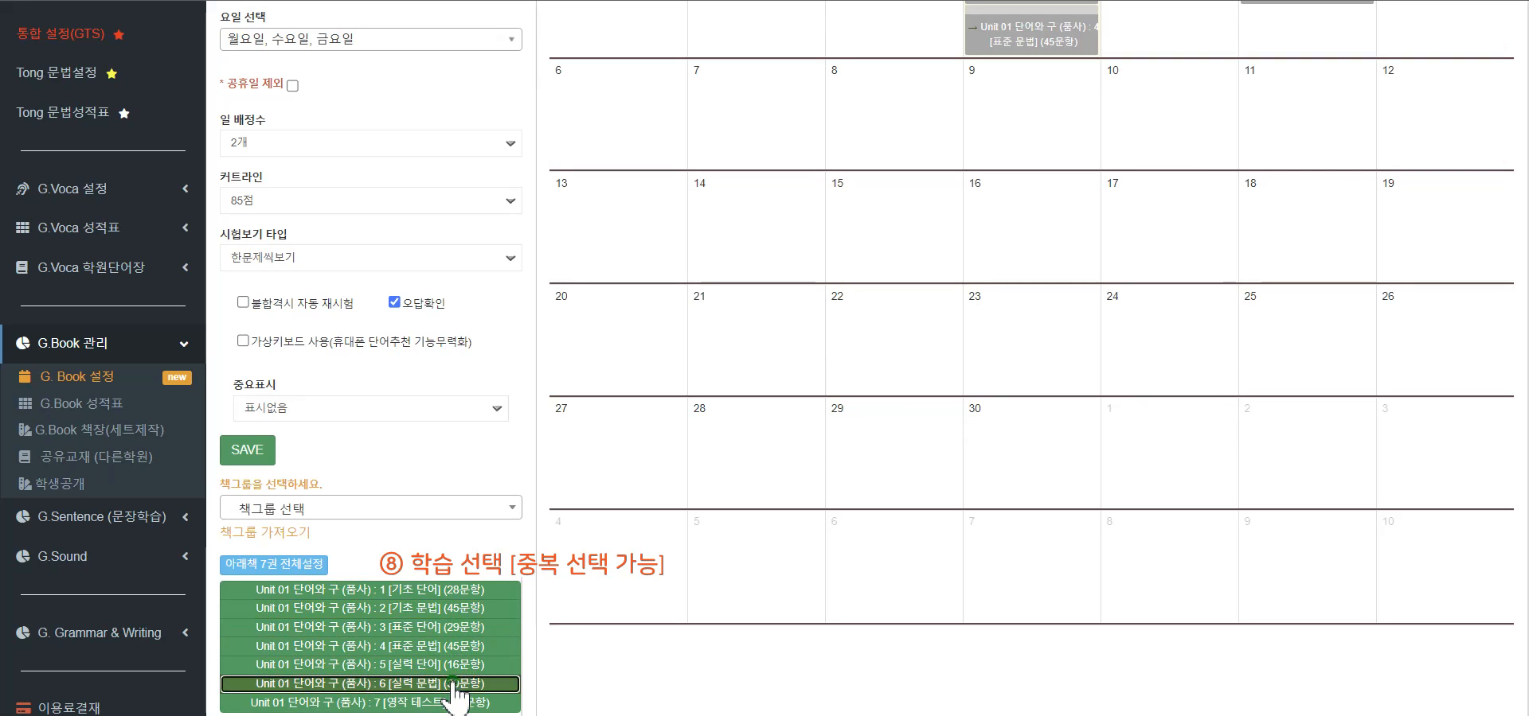
{"action": "left_click", "coordinate": [458, 705]}
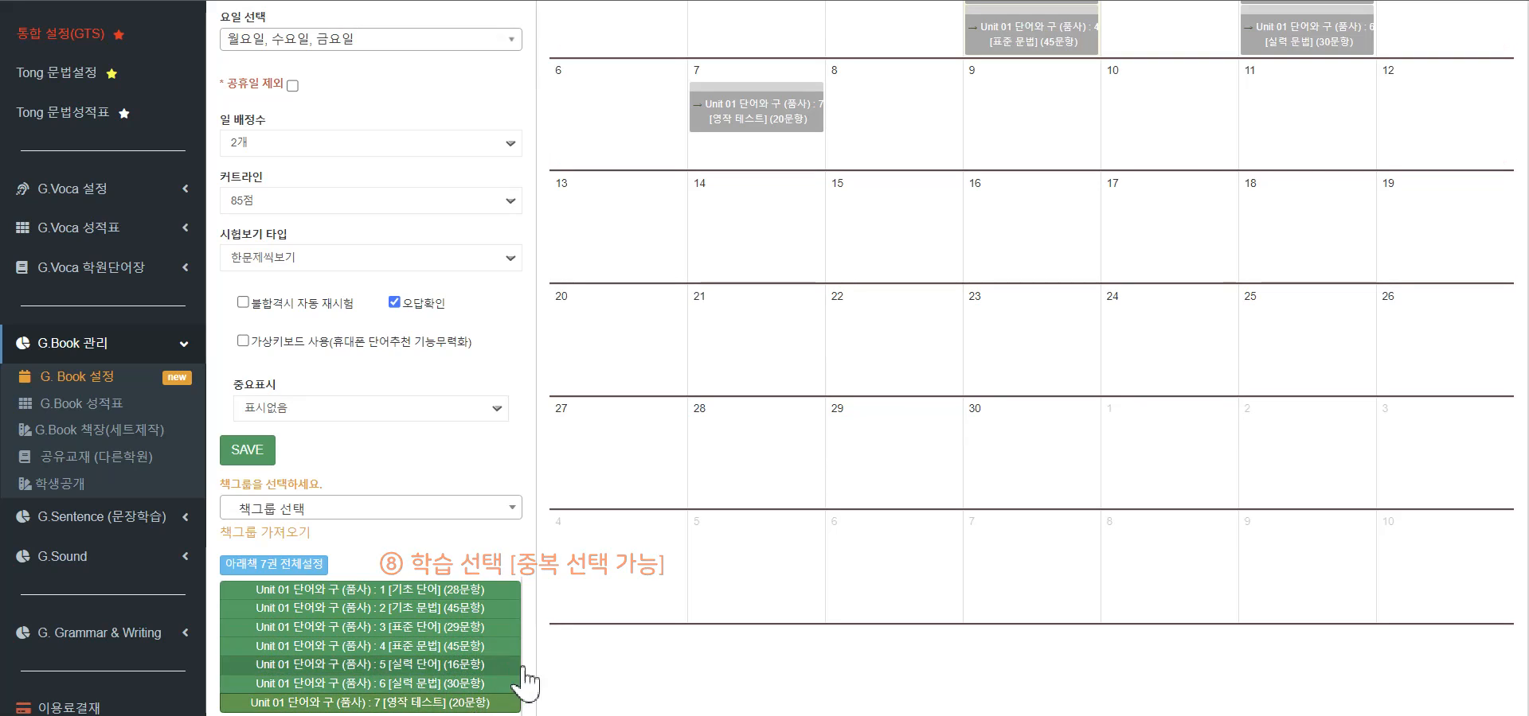
{"action": "scroll", "coordinate": [546, 649], "scroll_direction": "up", "scroll_amount": 2}
{"action": "scroll", "coordinate": [549, 649], "scroll_direction": "up", "scroll_amount": 2}
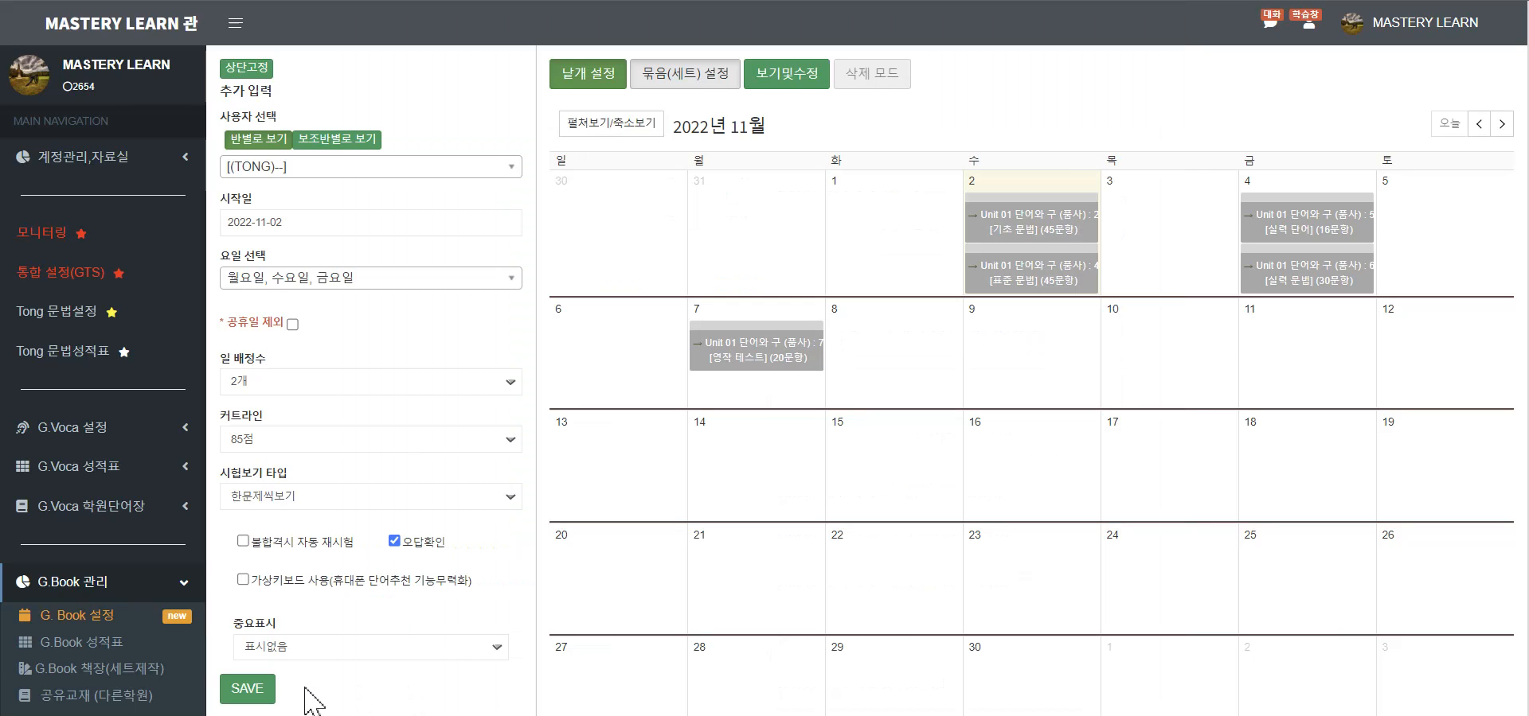
{"action": "left_click", "coordinate": [270, 694]}
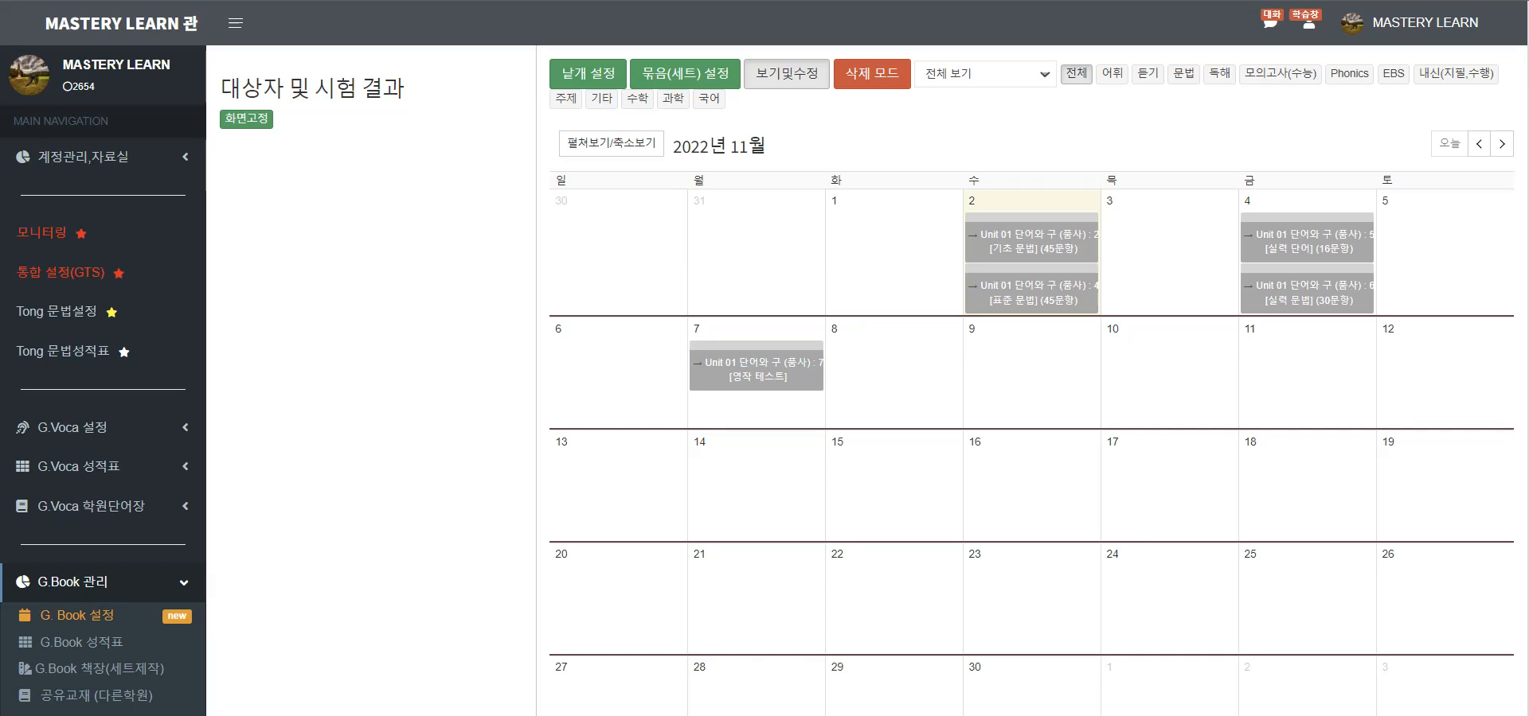
Keep the student filter at 전체 보기 and delete the 영작 테스트 scheduled on November 7 using delete mode
{"action": "left_click", "coordinate": [1043, 76]}
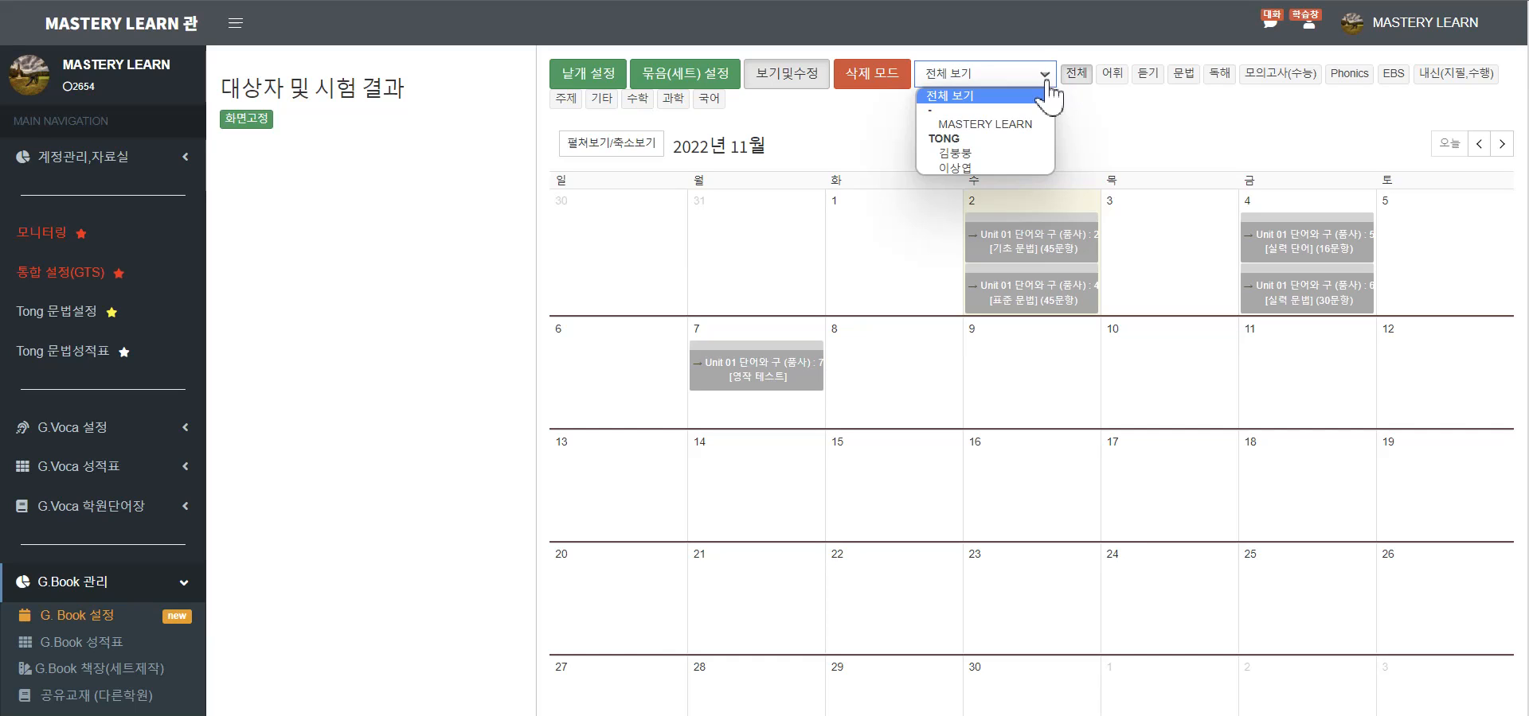
{"action": "left_click", "coordinate": [1047, 95]}
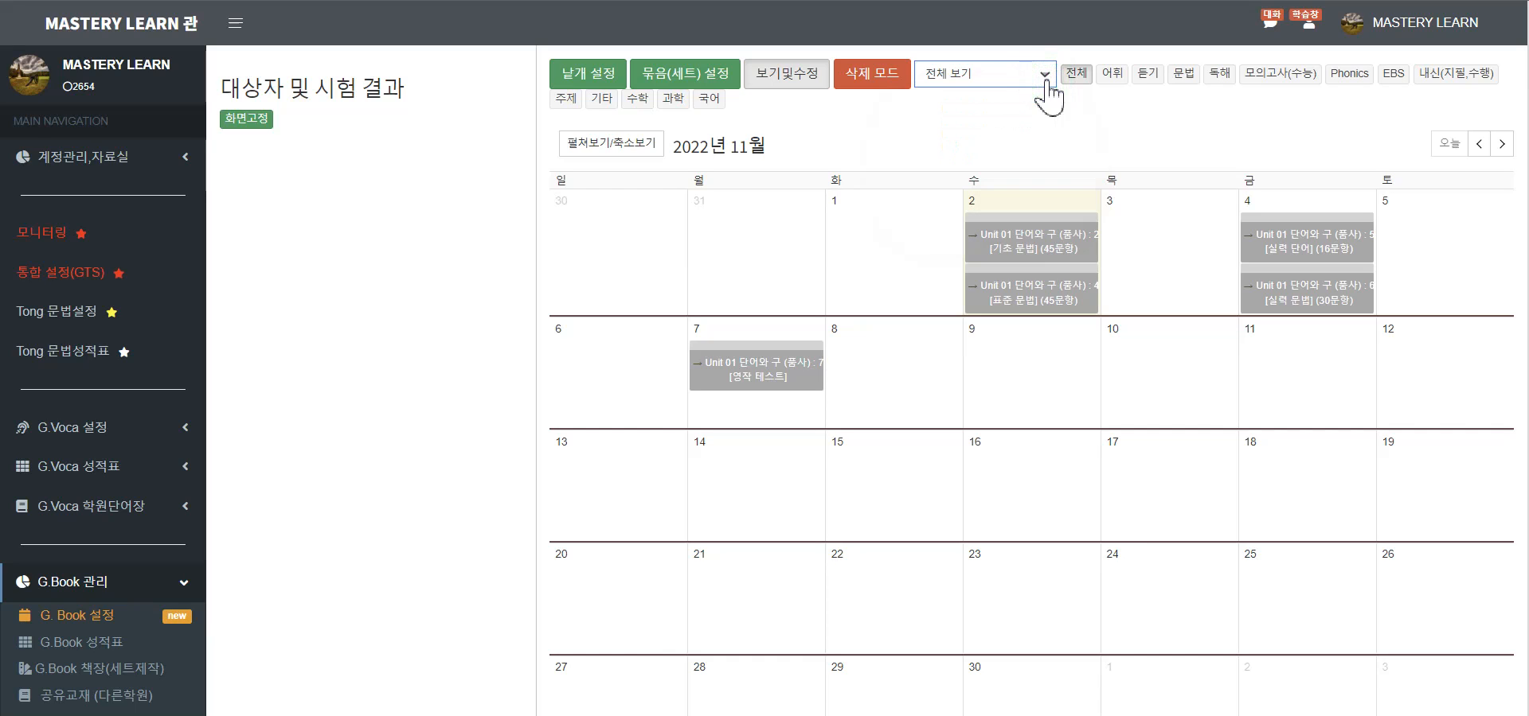
{"action": "left_click", "coordinate": [878, 83]}
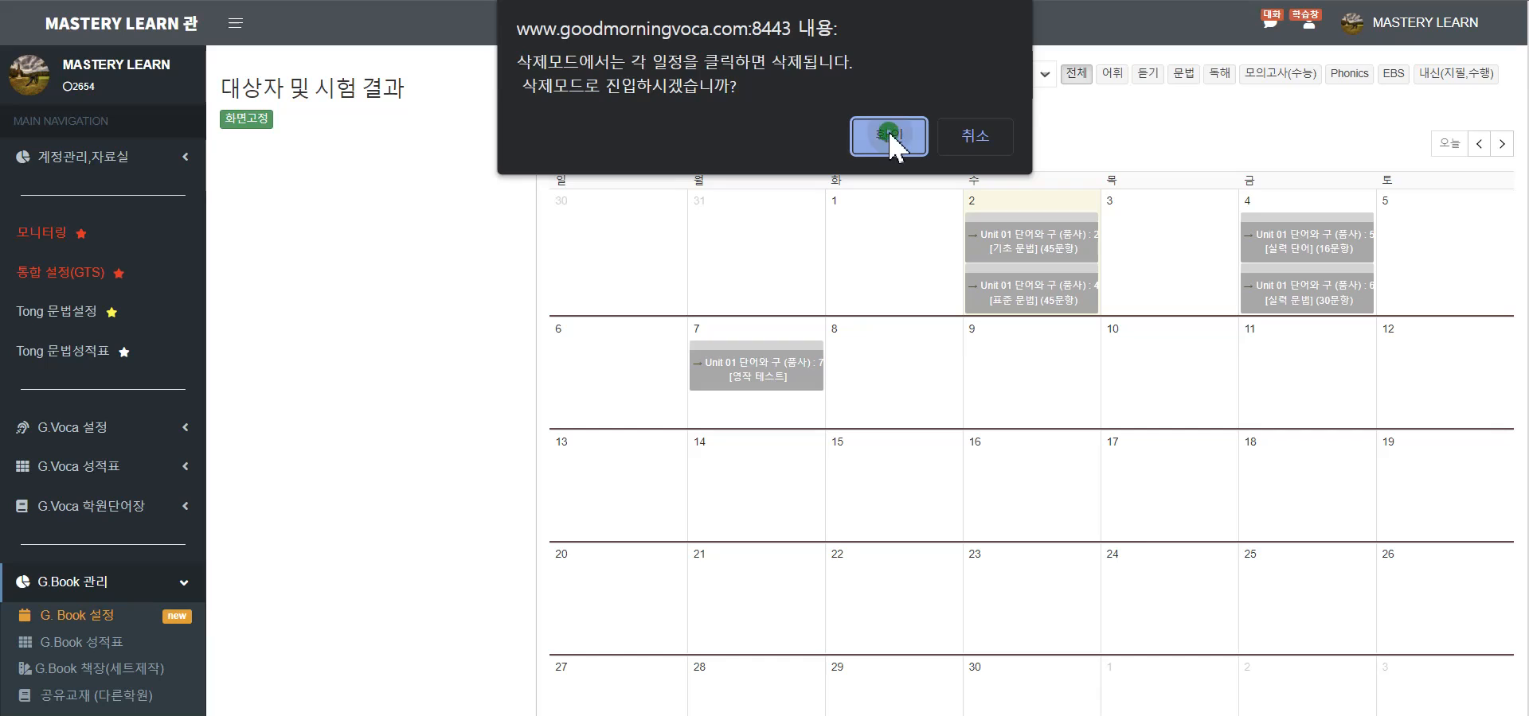
{"action": "left_click", "coordinate": [888, 137]}
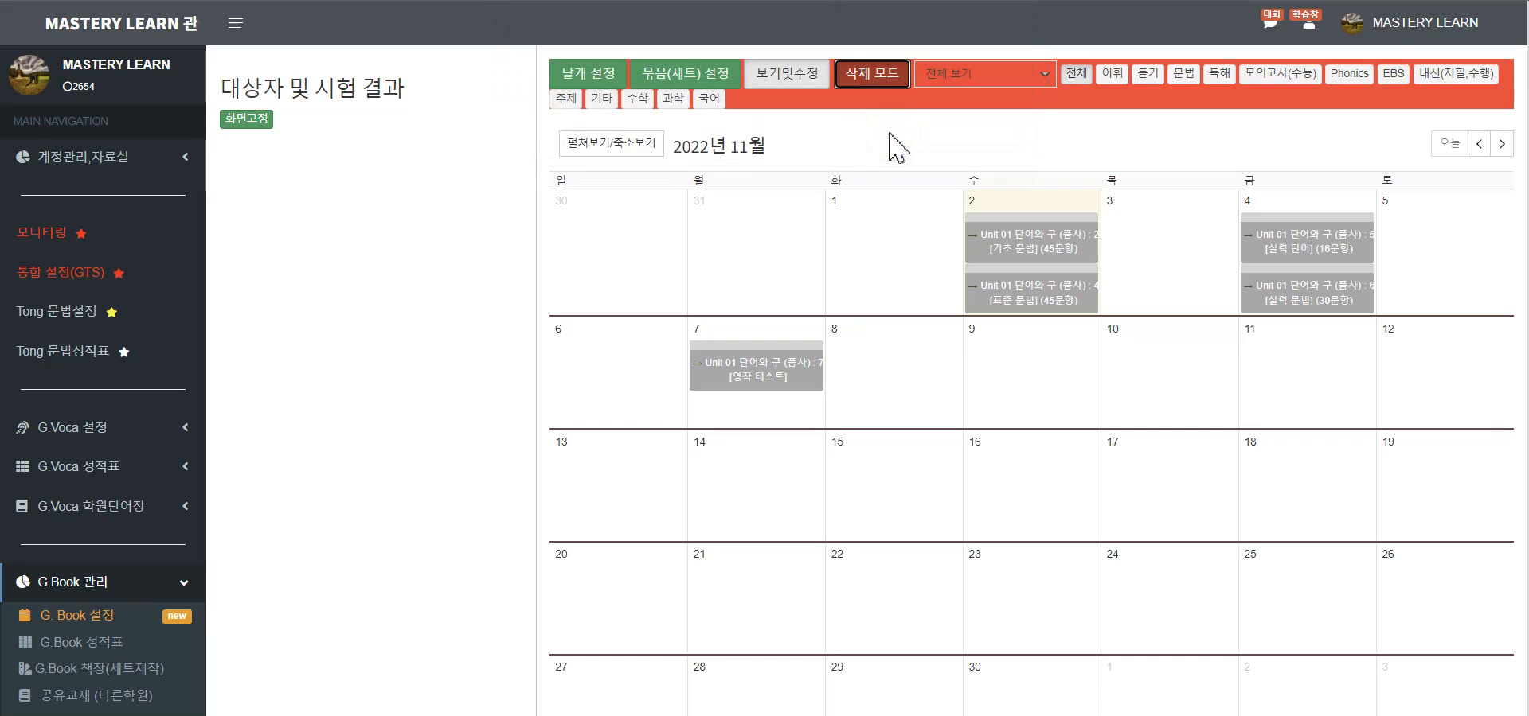
{"action": "left_click", "coordinate": [780, 383]}
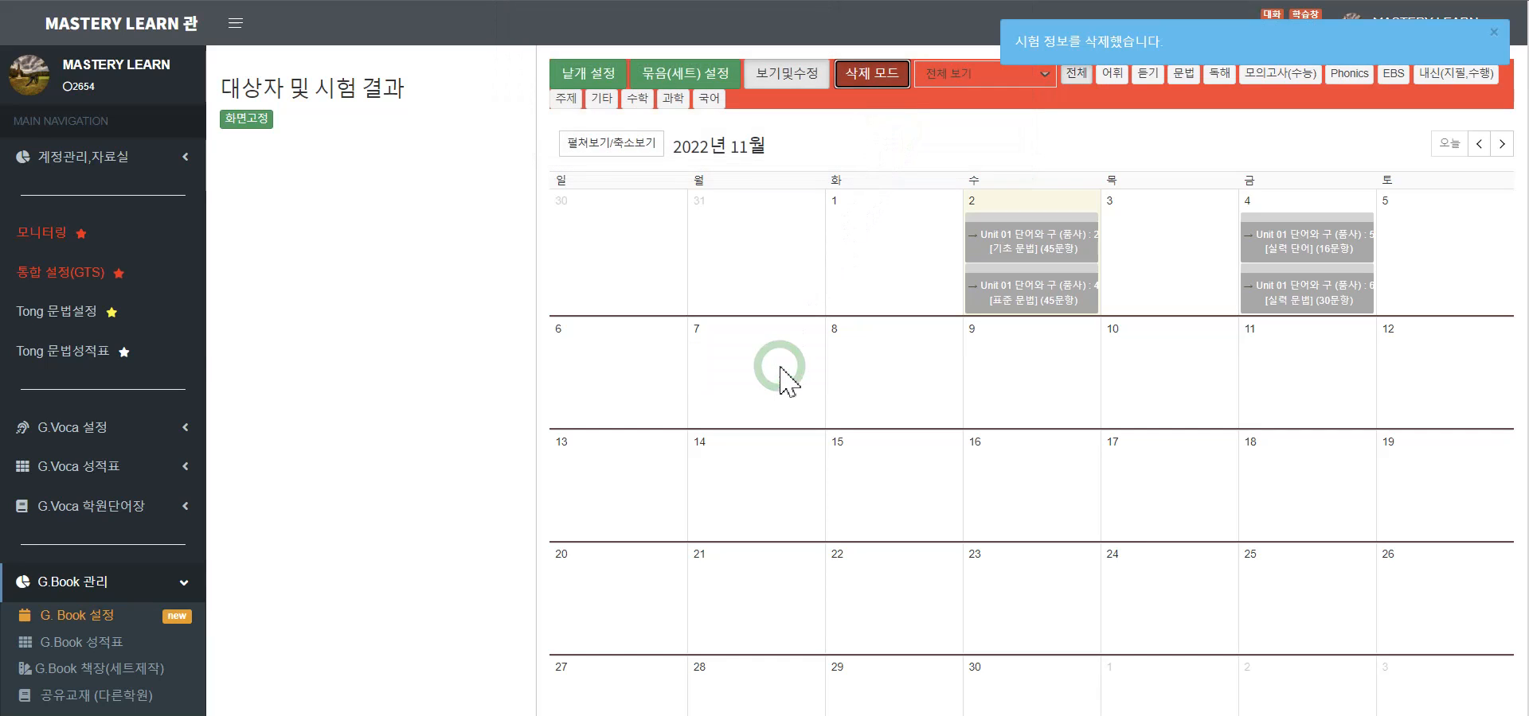
{"action": "left_click", "coordinate": [870, 83]}
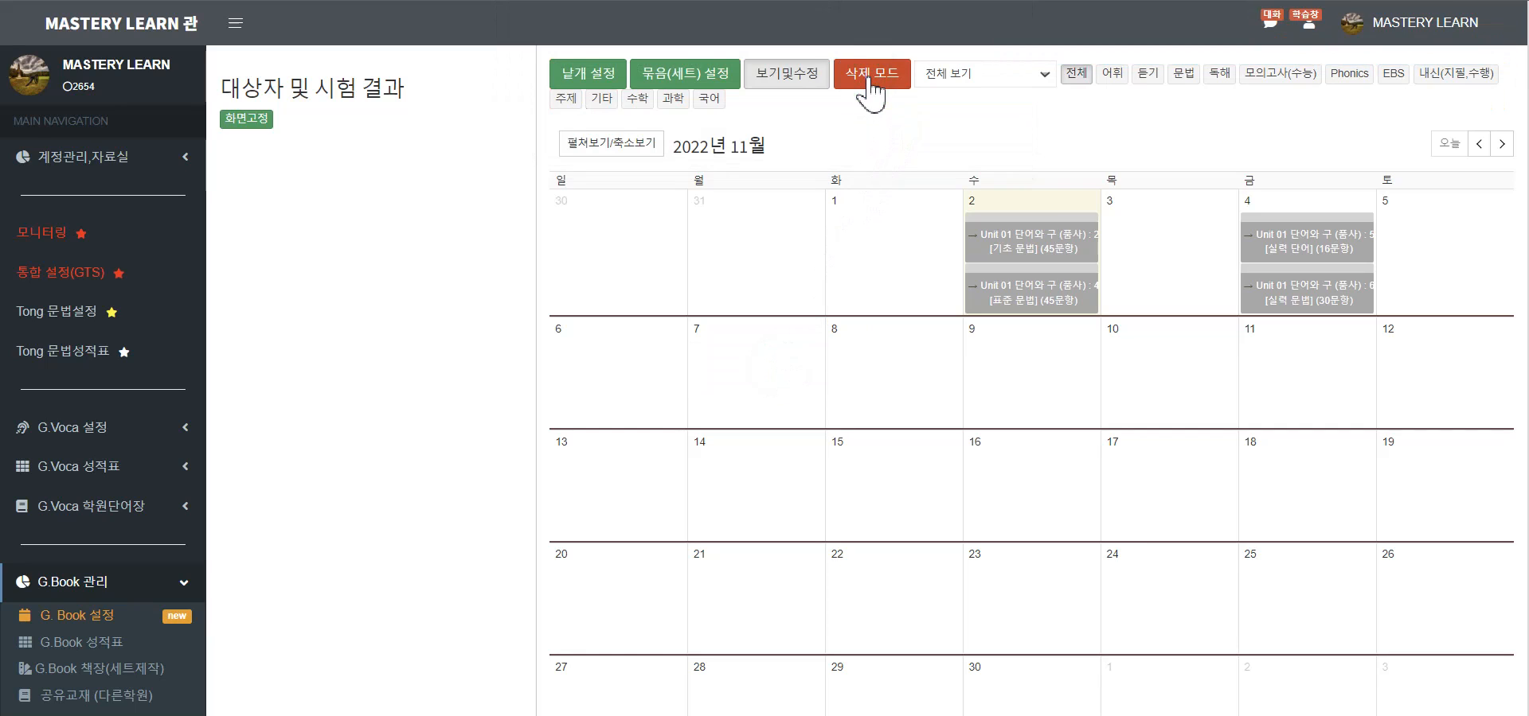
Open the details of the Unit 01 set 4 표준 문법 test scheduled on November 2
{"action": "left_click", "coordinate": [1013, 301]}
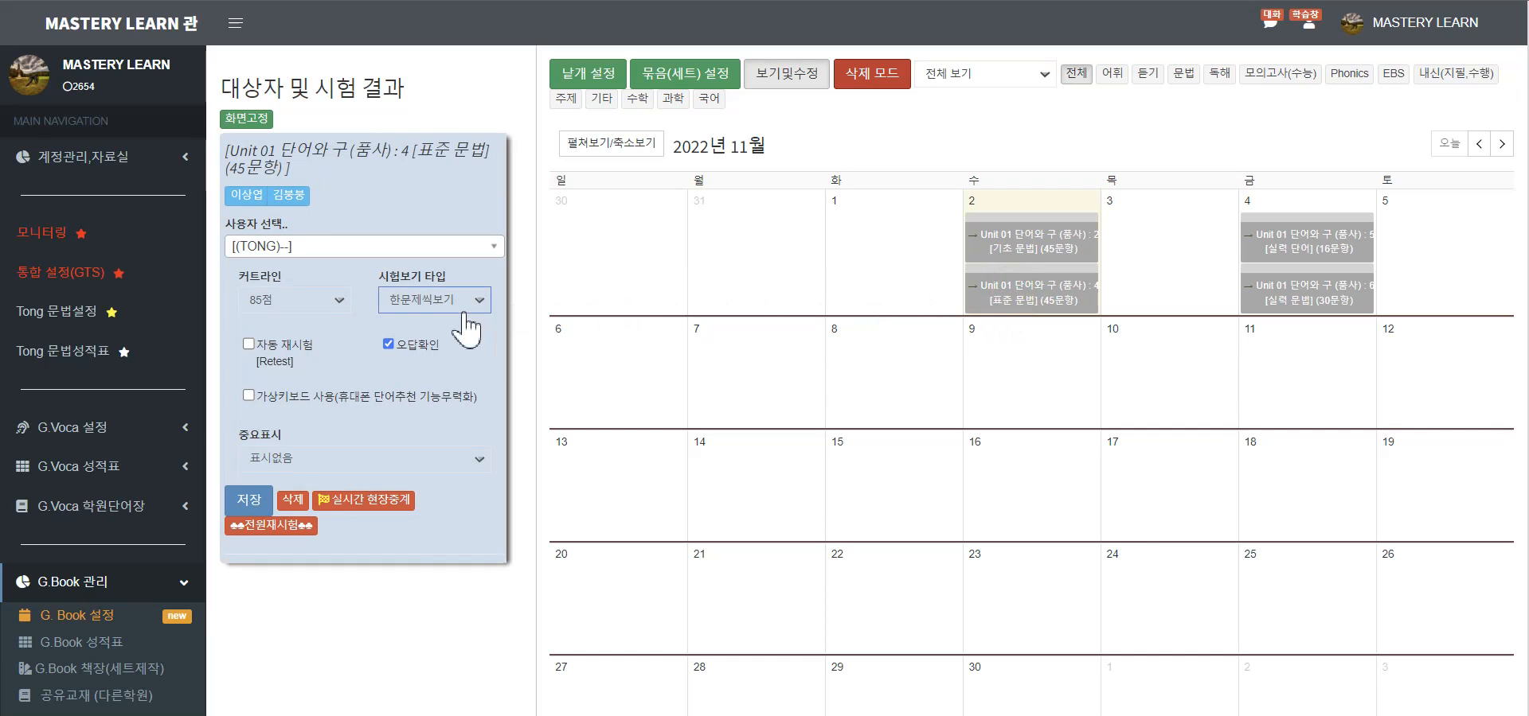
{"action": "scroll", "coordinate": [477, 347], "scroll_direction": "down", "scroll_amount": 2}
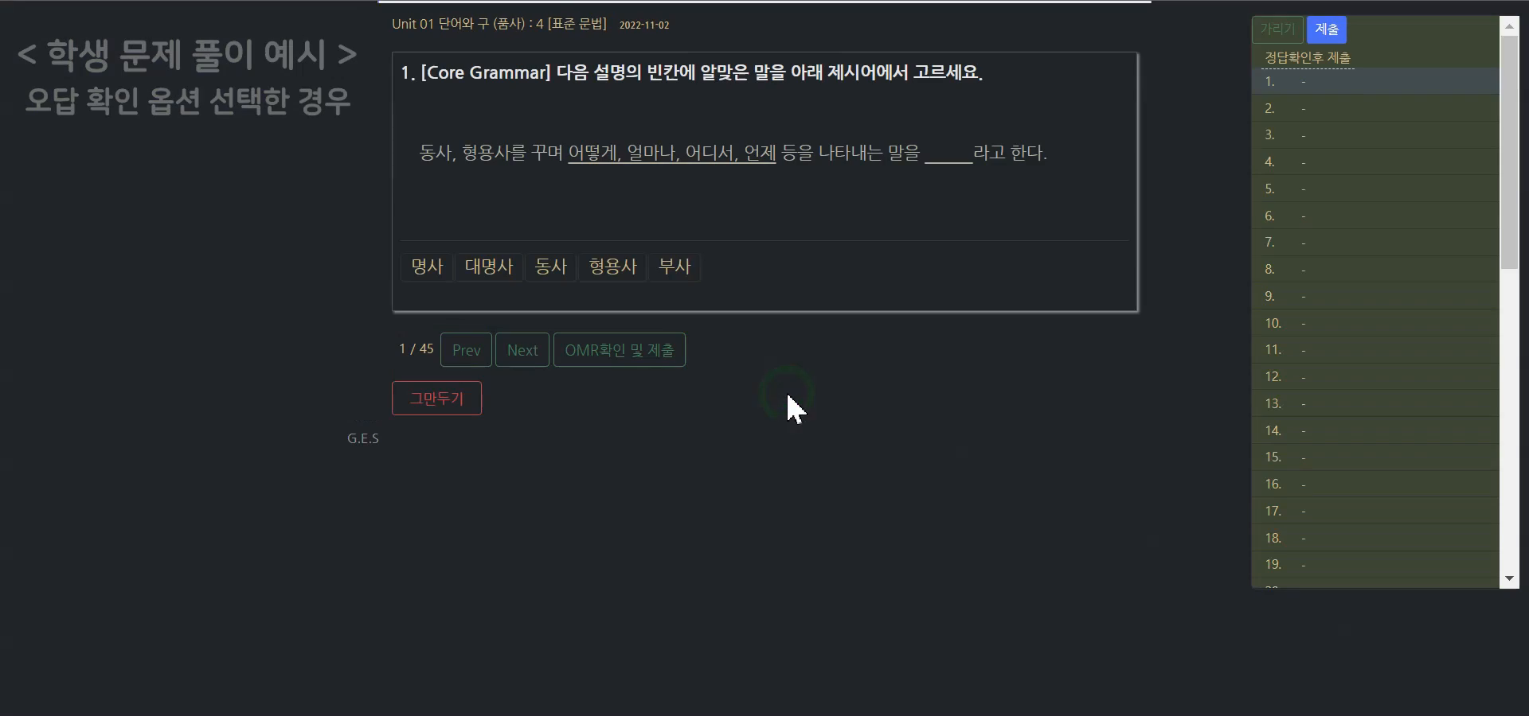
Answer questions 1 to 5 of the 표준 문법 test with 부사, 대명사, 명사, 대명사 and 동사
{"action": "left_click", "coordinate": [664, 274]}
{"action": "left_click", "coordinate": [488, 267]}
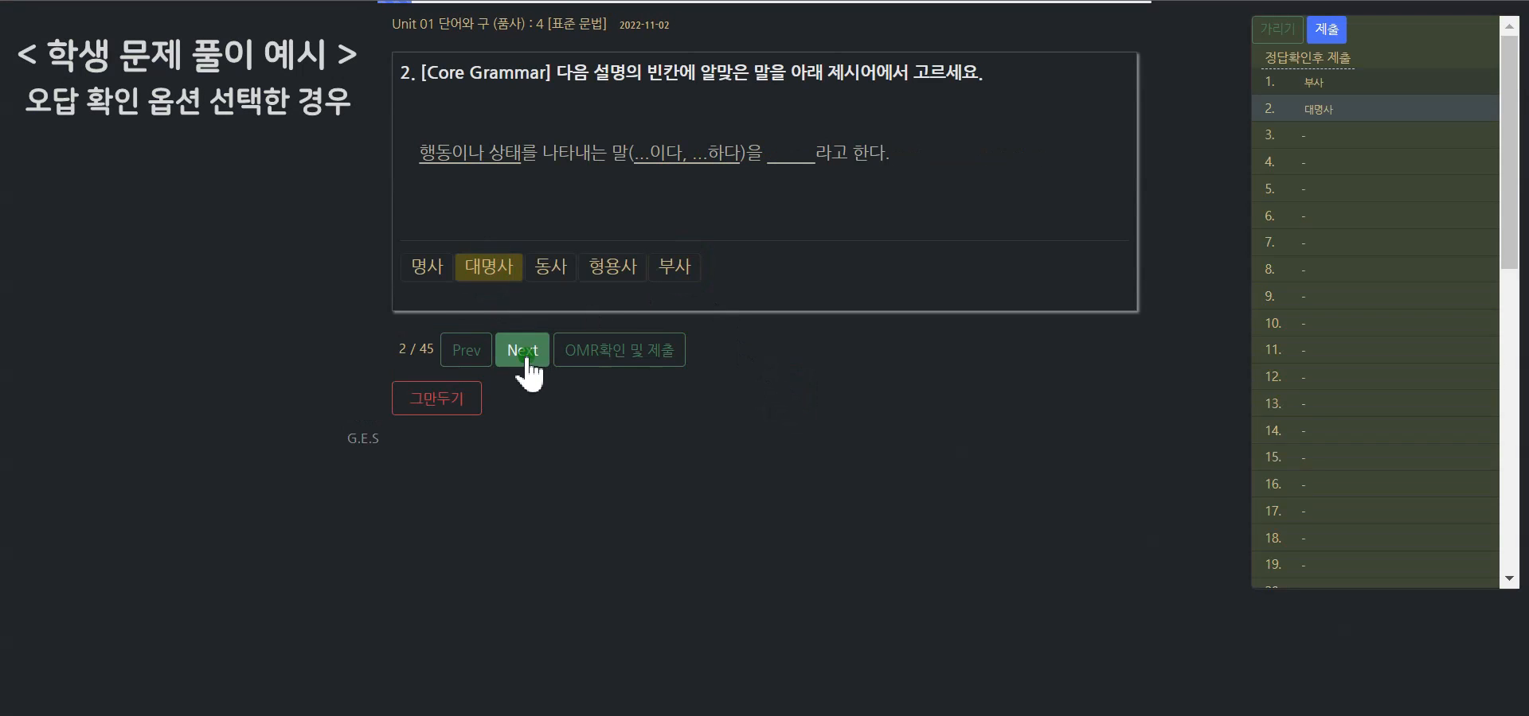
{"action": "left_click", "coordinate": [522, 350]}
{"action": "left_click", "coordinate": [427, 267]}
{"action": "left_click", "coordinate": [522, 350]}
{"action": "left_click", "coordinate": [502, 269]}
{"action": "left_click", "coordinate": [523, 350]}
{"action": "left_click", "coordinate": [551, 267]}
{"action": "left_click", "coordinate": [523, 350]}
Answer question 6 on the underlined parts of speech with 명 동 형 명 and advance
{"action": "left_click", "coordinate": [420, 320]}
{"action": "left_click", "coordinate": [494, 320]}
{"action": "left_click", "coordinate": [529, 320]}
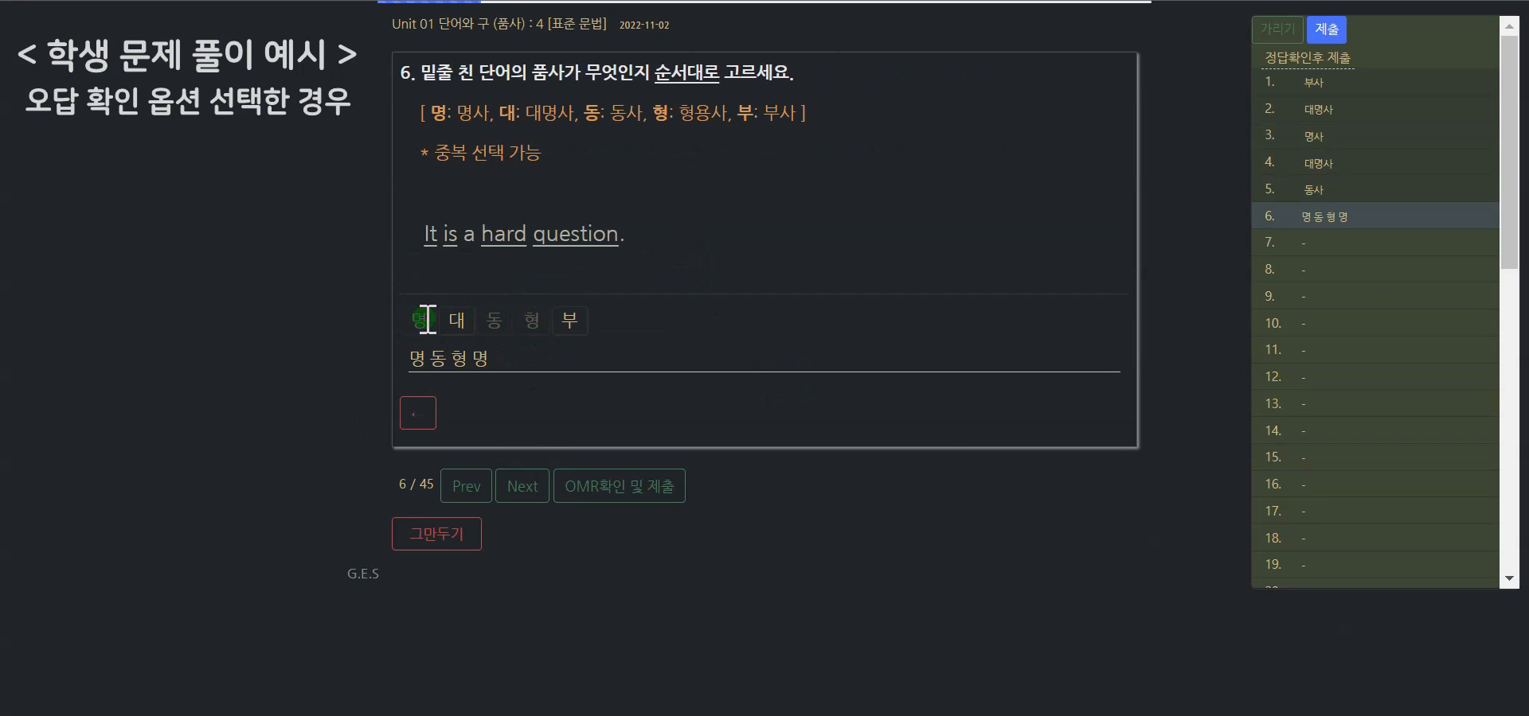
{"action": "left_click", "coordinate": [423, 319]}
{"action": "left_click", "coordinate": [525, 486]}
Answer question 7 on the underlined parts of speech with 형 명 동 명 and advance
{"action": "left_click", "coordinate": [532, 320]}
{"action": "left_click", "coordinate": [422, 320]}
{"action": "left_click", "coordinate": [495, 322]}
{"action": "left_click", "coordinate": [416, 320]}
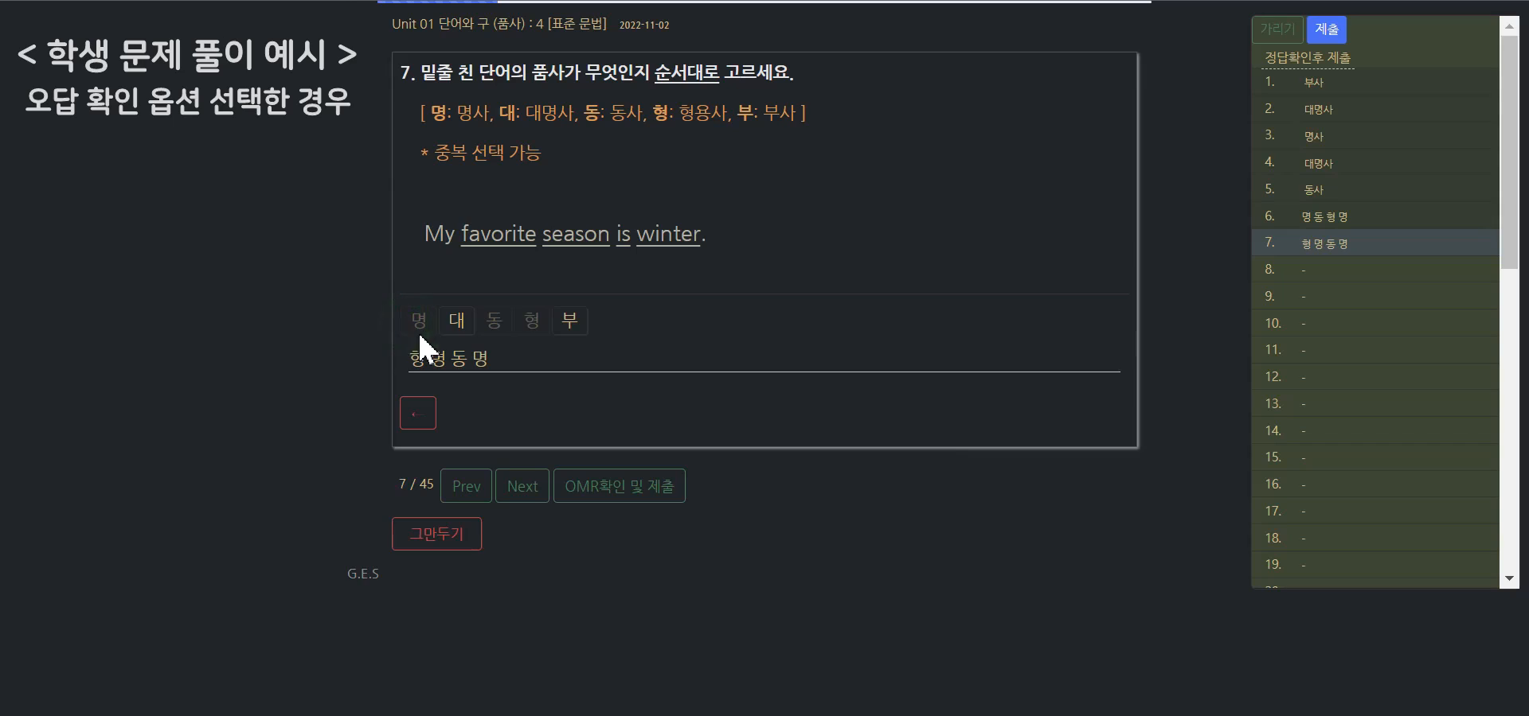
{"action": "left_click", "coordinate": [524, 486]}
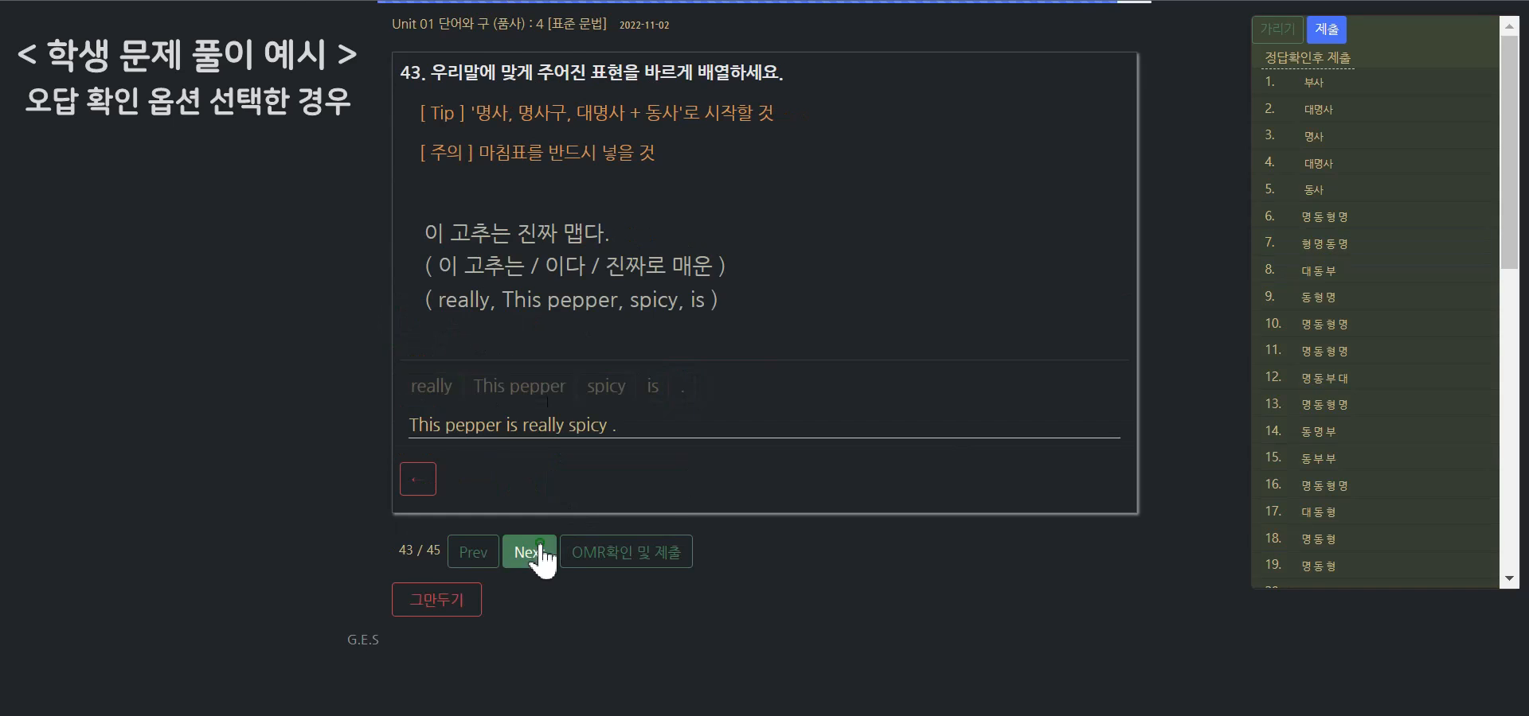
Answer question 44 by arranging the words as "I carefully very wash my hands ." and advance to question 45
{"action": "left_click", "coordinate": [529, 552]}
{"action": "left_click", "coordinate": [570, 387]}
{"action": "left_click", "coordinate": [513, 387]}
{"action": "left_click", "coordinate": [610, 387]}
{"action": "left_click", "coordinate": [707, 385]}
{"action": "left_click", "coordinate": [659, 387]}
{"action": "left_click", "coordinate": [435, 387]}
{"action": "left_click", "coordinate": [758, 387]}
{"action": "left_click", "coordinate": [529, 552]}
Arrange question 45 as "Those tall boys are basketball players ." and submit the test answers
{"action": "left_click", "coordinate": [734, 386]}
{"action": "left_click", "coordinate": [443, 386]}
{"action": "left_click", "coordinate": [667, 386]}
{"action": "left_click", "coordinate": [632, 386]}
{"action": "left_click", "coordinate": [774, 387]}
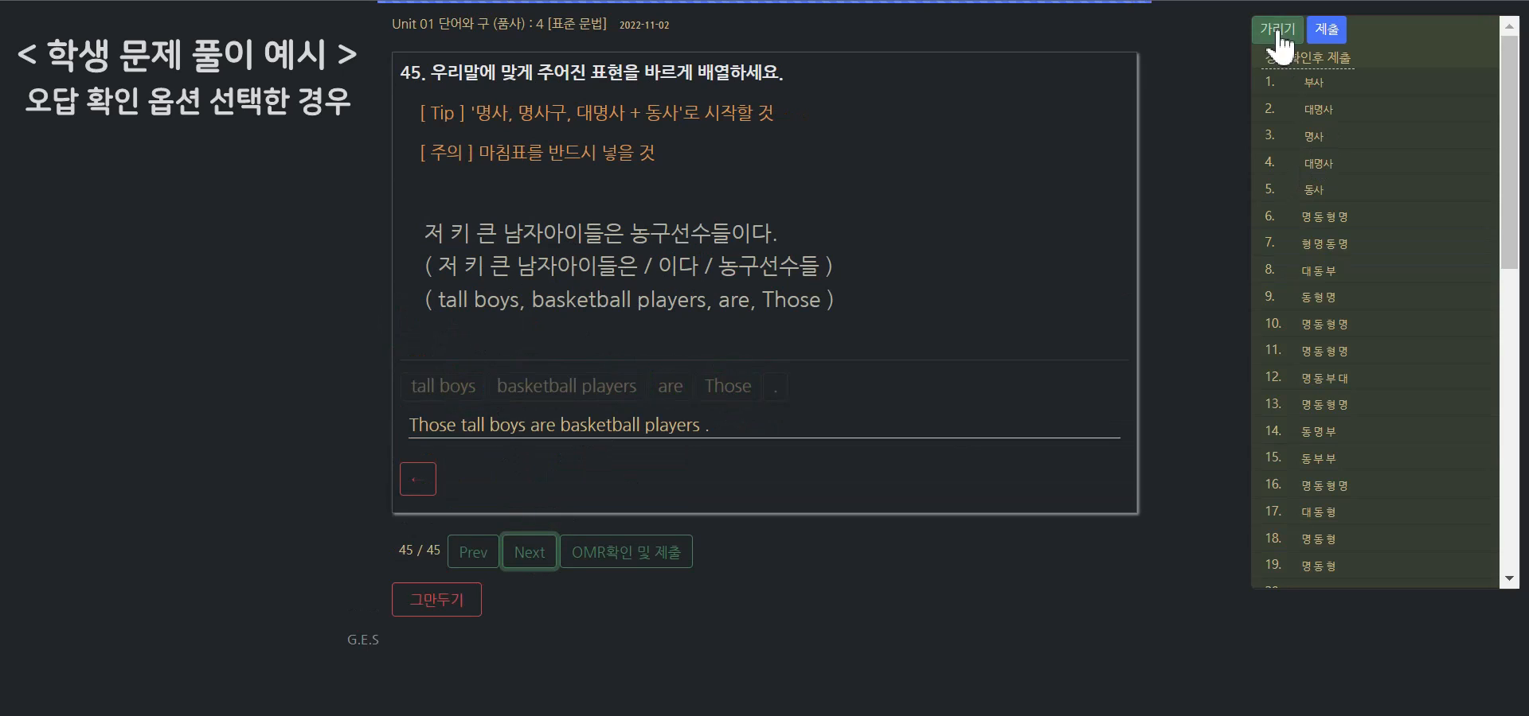
{"action": "left_click", "coordinate": [1326, 38]}
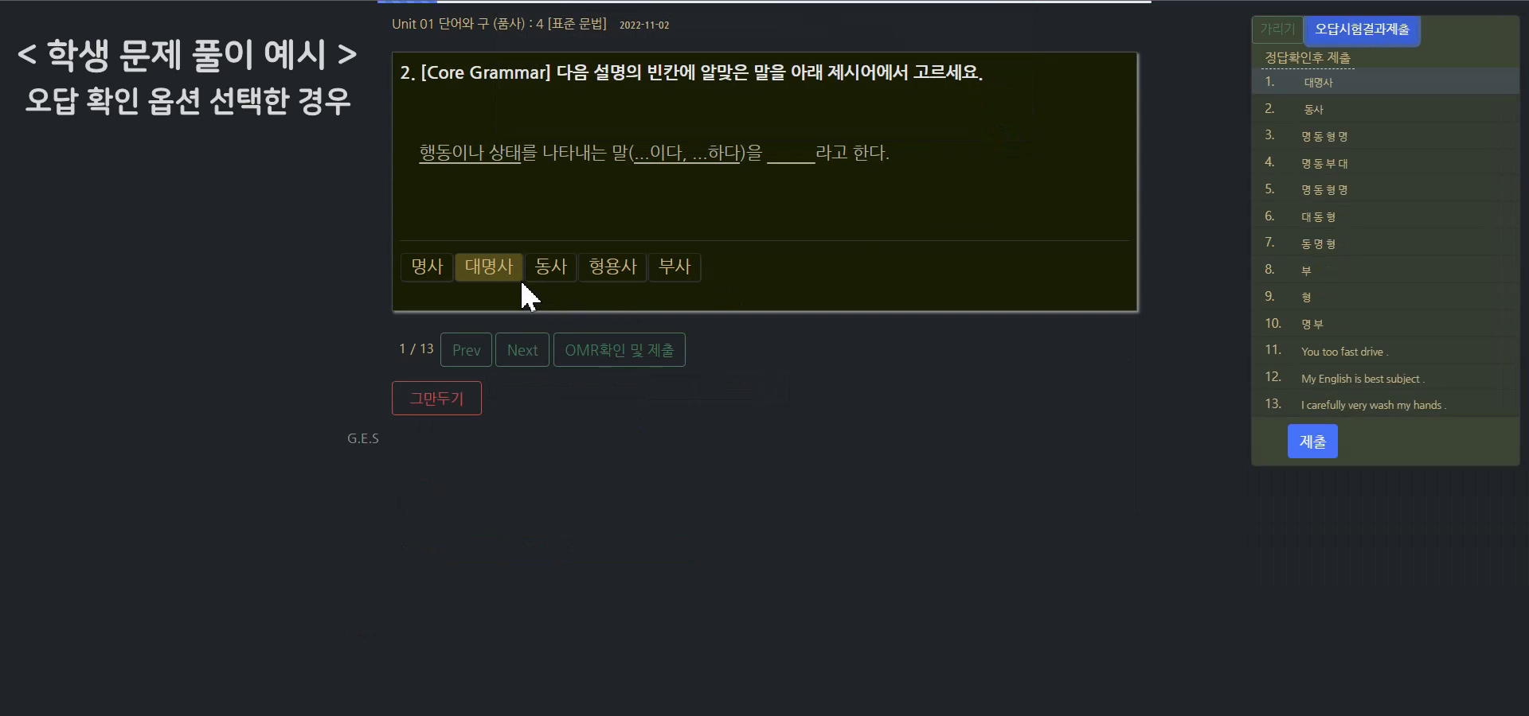
Change the answer to question 2 in the wrong-answer retry to 동사 and advance to question 6
{"action": "left_click", "coordinate": [550, 267]}
{"action": "left_click", "coordinate": [525, 351]}
{"action": "left_click", "coordinate": [525, 351]}
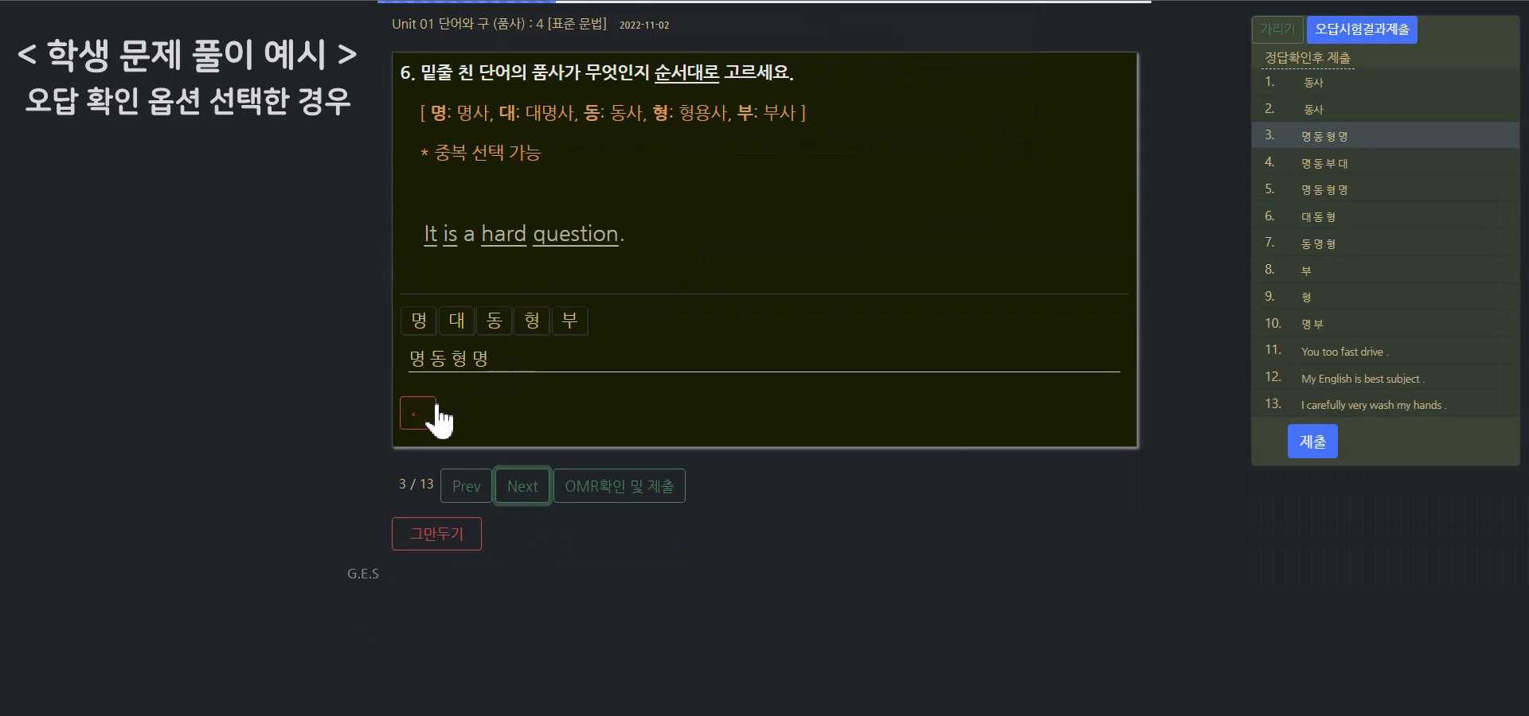
Replace the answer to question 6, "It is a hard question.", with 대 동 형 명 and advance
{"action": "left_click", "coordinate": [418, 413]}
{"action": "left_click", "coordinate": [456, 320]}
{"action": "left_click", "coordinate": [494, 320]}
{"action": "left_click", "coordinate": [532, 320]}
{"action": "left_click", "coordinate": [419, 320]}
{"action": "left_click", "coordinate": [522, 486]}
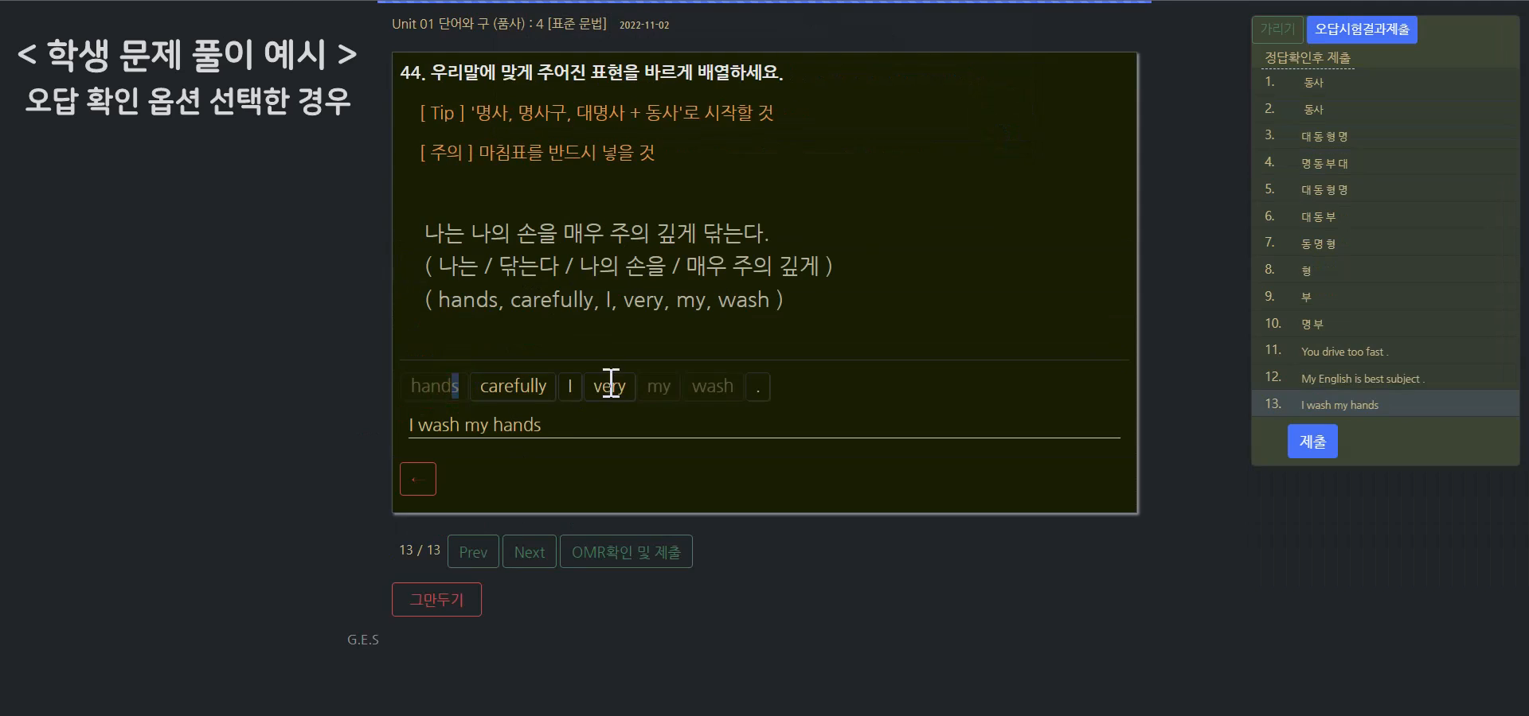
Add "very carefully" to the question 44 sentence "I wash my hands" and submit the corrected answers
{"action": "left_click", "coordinate": [610, 386]}
{"action": "left_click", "coordinate": [513, 386]}
{"action": "left_click", "coordinate": [1312, 441]}
{"action": "left_click", "coordinate": [1005, 111]}
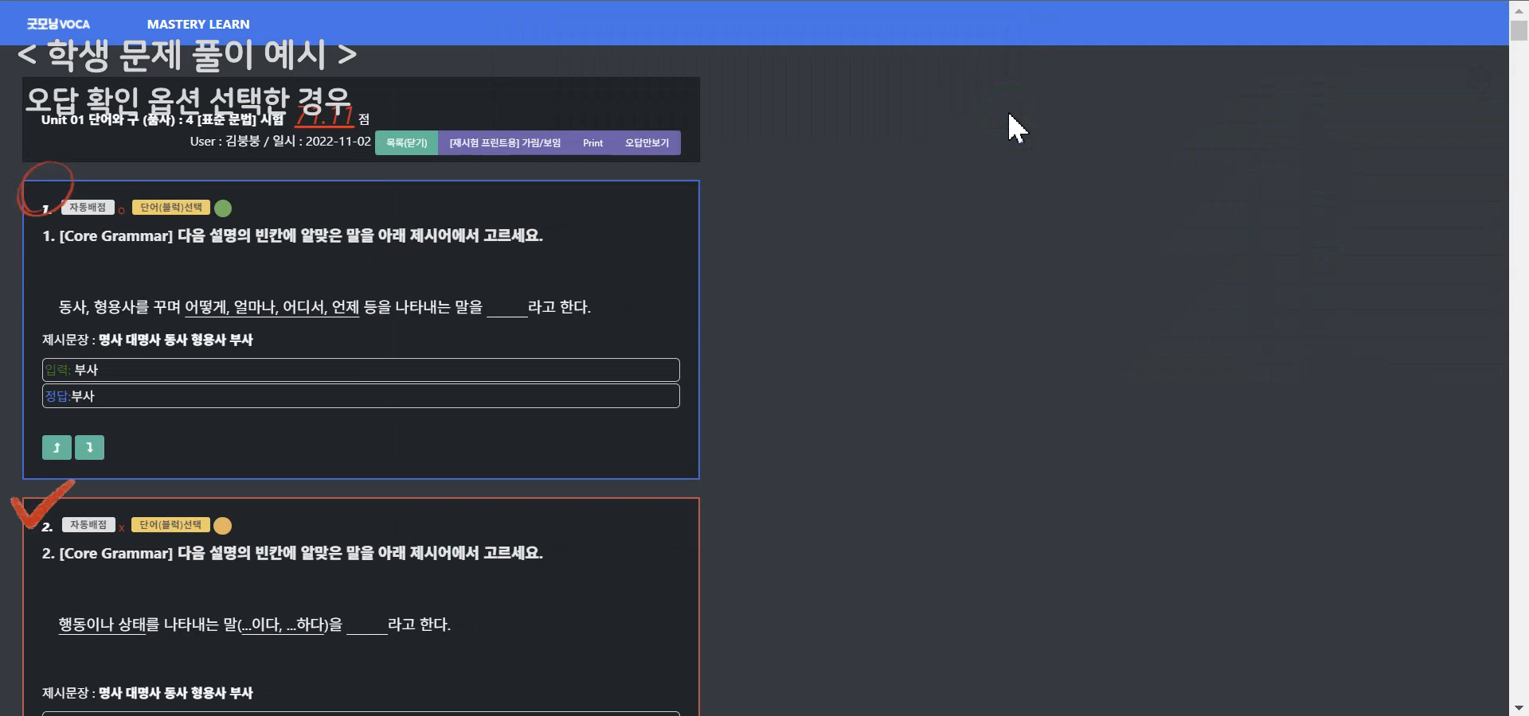
Review the graded results from question 1 to question 14, comparing entered answers, correct answers, first wrong answers and explanations
{"action": "scroll", "coordinate": [927, 171], "scroll_direction": "down", "scroll_amount": 6}
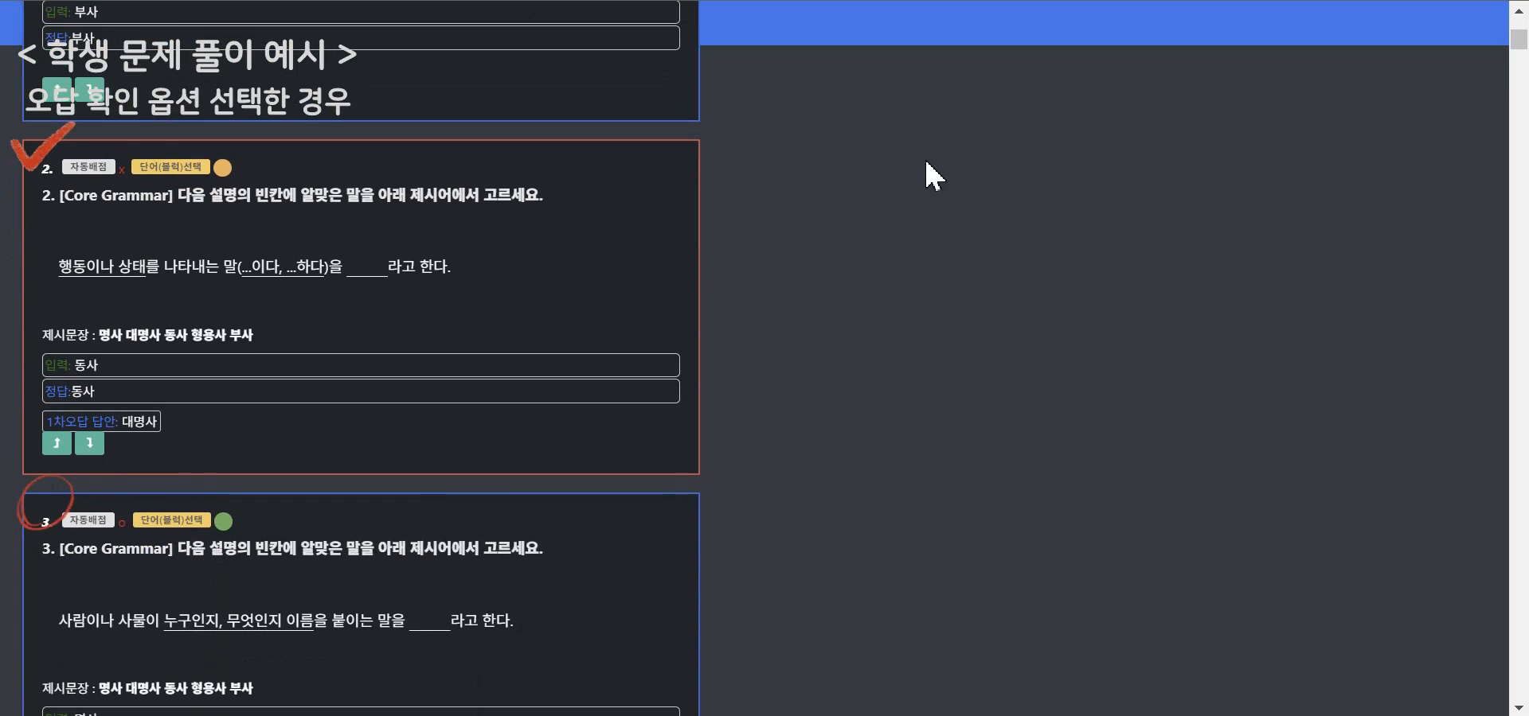
{"action": "scroll", "coordinate": [933, 175], "scroll_direction": "down", "scroll_amount": 7}
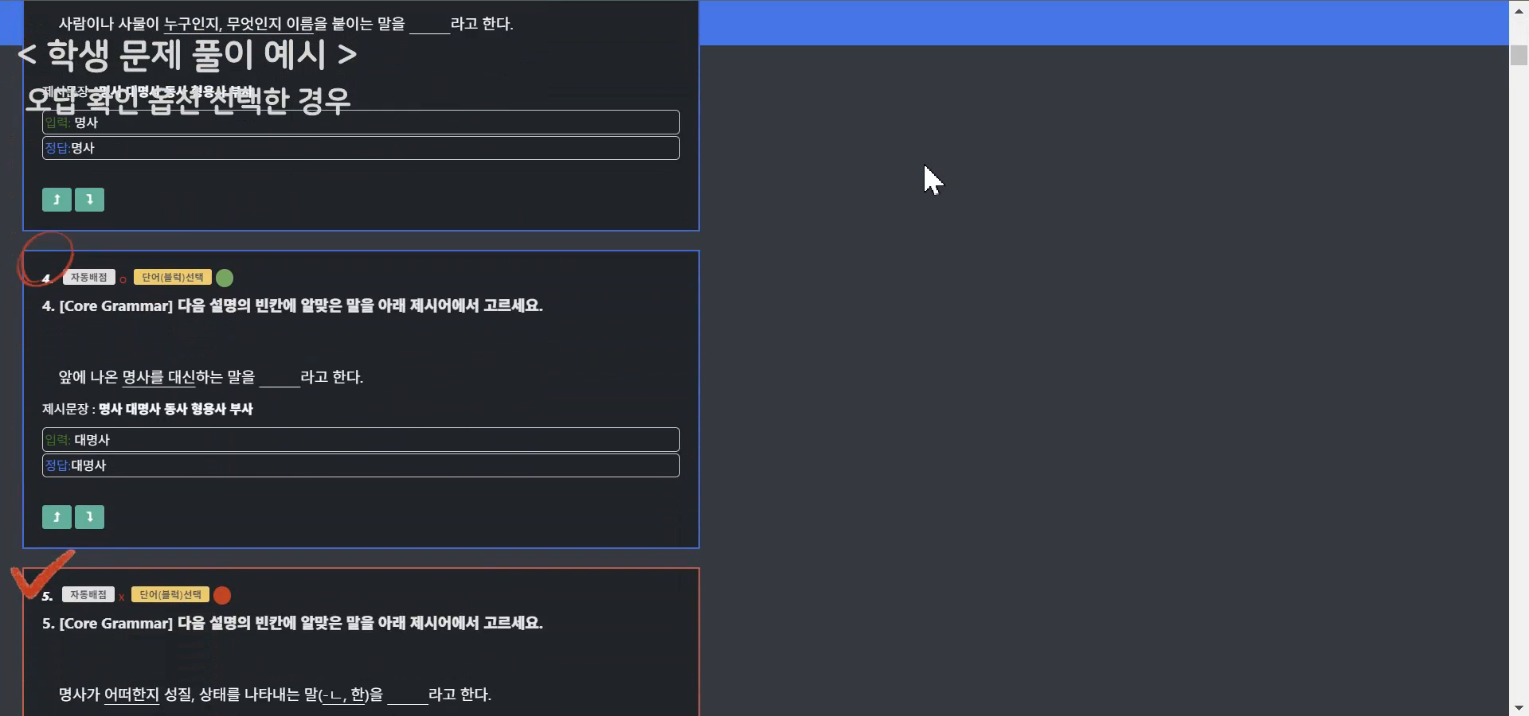
{"action": "scroll", "coordinate": [925, 168], "scroll_direction": "down", "scroll_amount": 7}
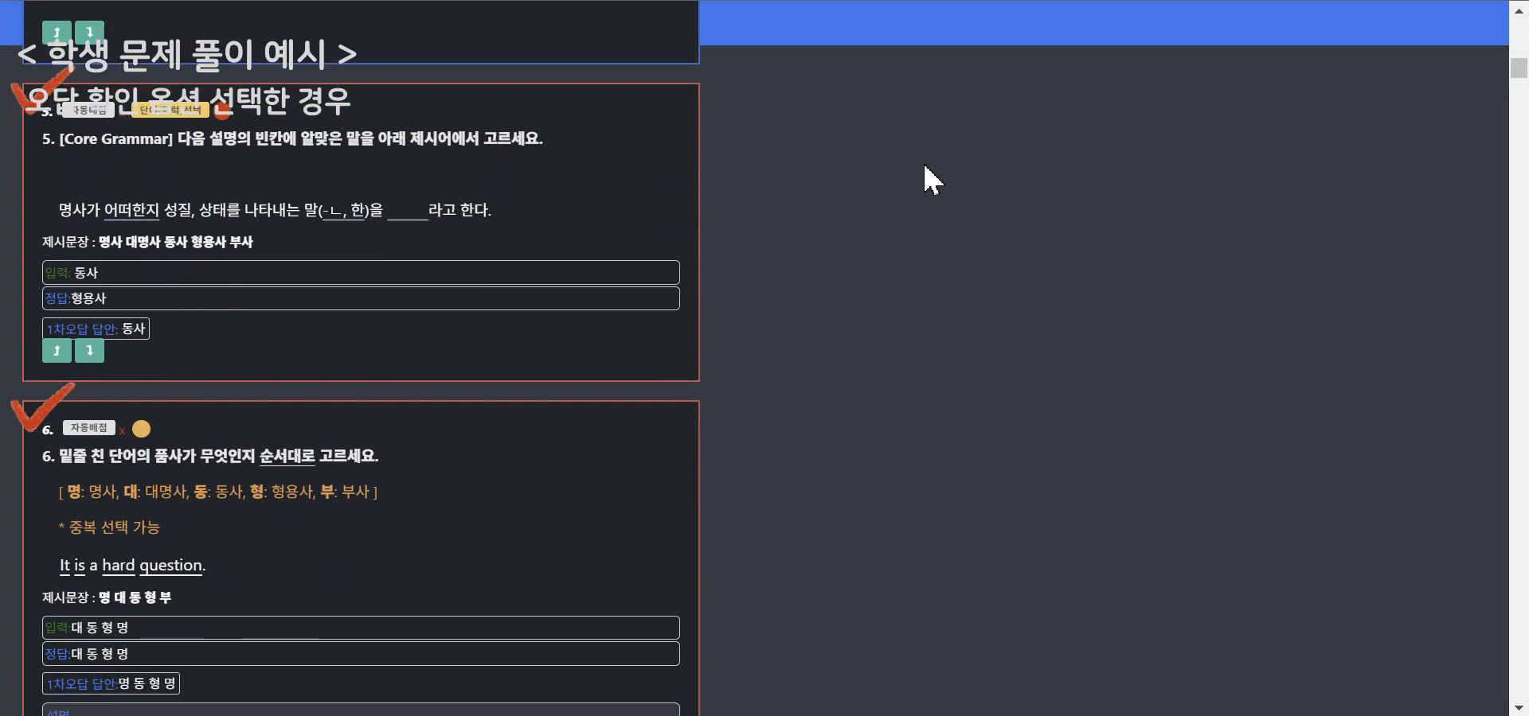
{"action": "scroll", "coordinate": [924, 166], "scroll_direction": "down", "scroll_amount": 6}
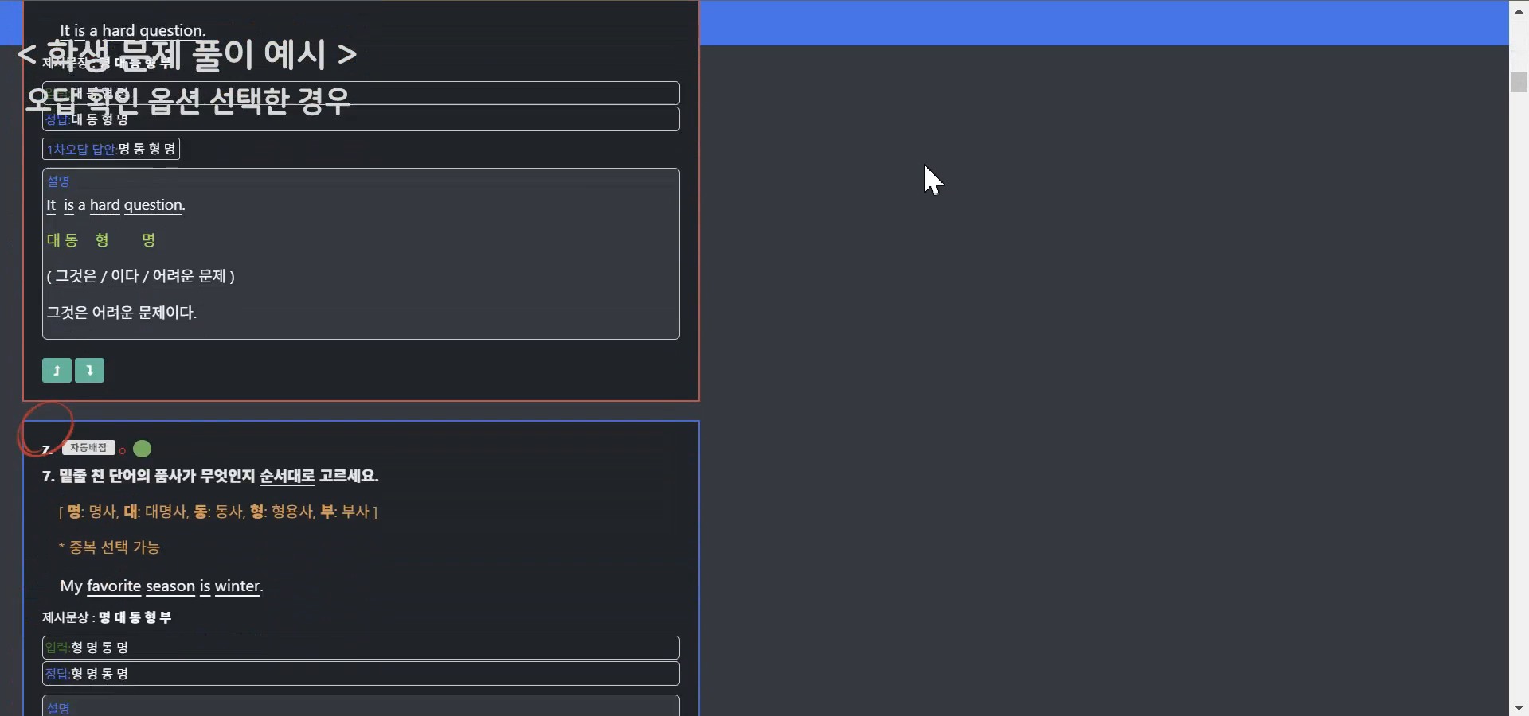
{"action": "scroll", "coordinate": [923, 162], "scroll_direction": "down", "scroll_amount": 7}
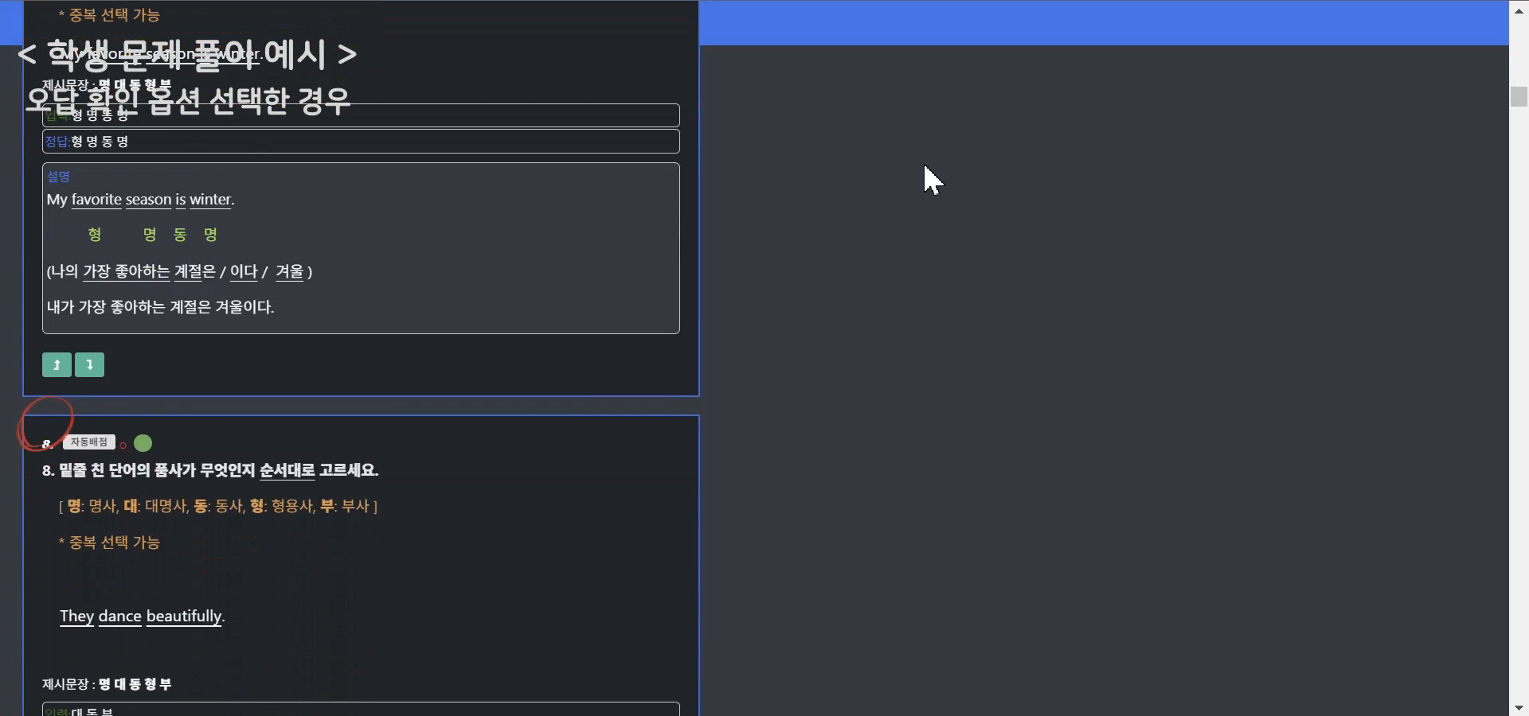
{"action": "scroll", "coordinate": [923, 165], "scroll_direction": "down", "scroll_amount": 2}
{"action": "scroll", "coordinate": [924, 164], "scroll_direction": "down", "scroll_amount": 5}
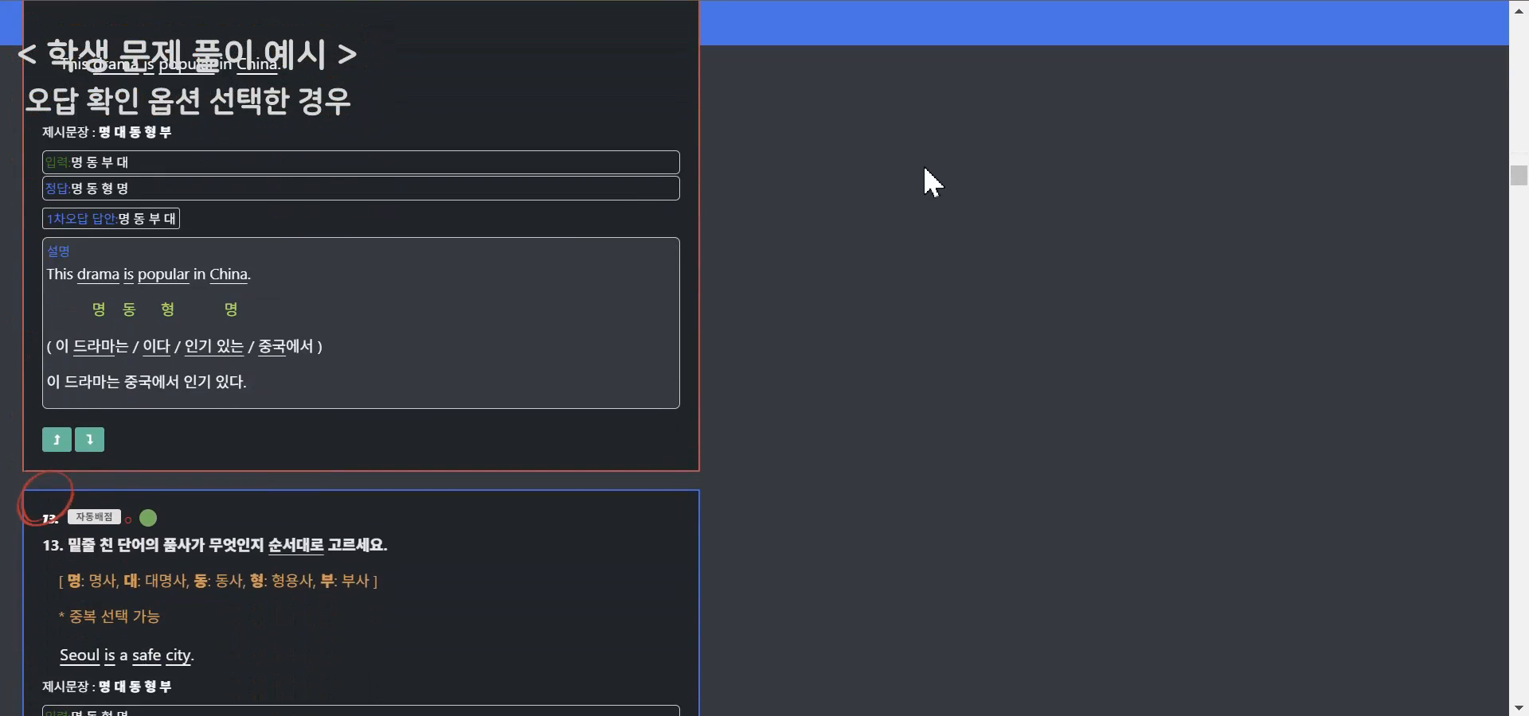
{"action": "scroll", "coordinate": [924, 165], "scroll_direction": "down", "scroll_amount": 3}
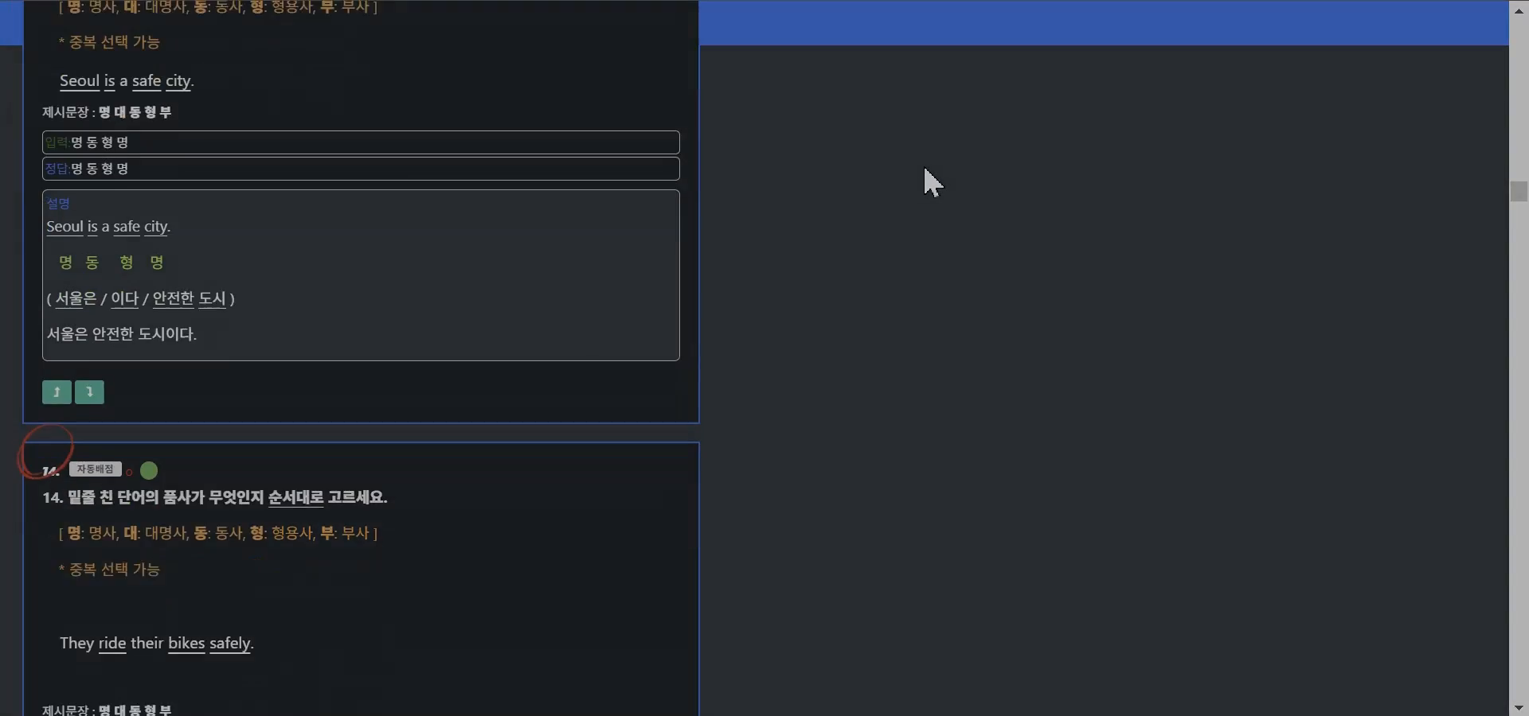